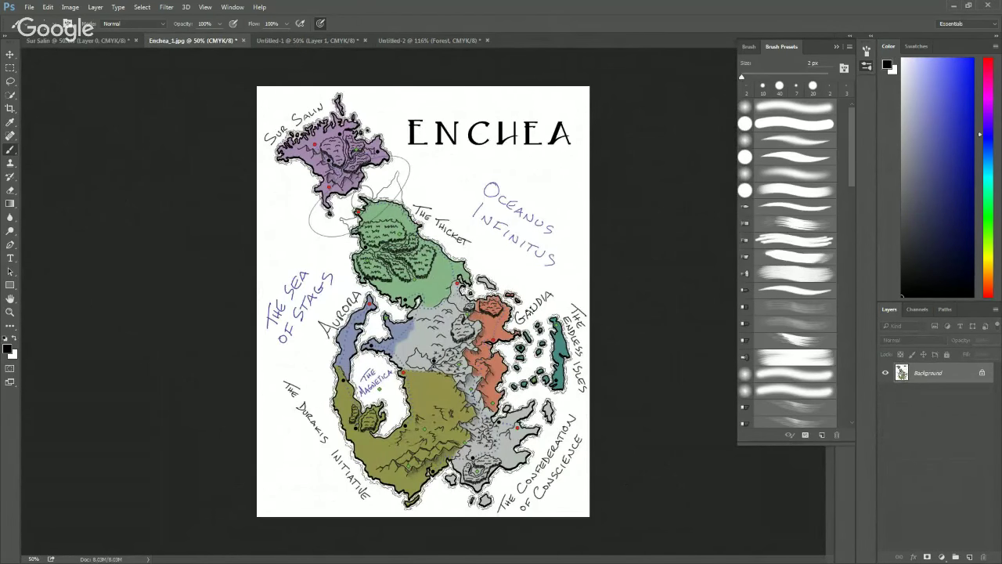
{"action": "left_click_drag", "start_coordinate": [435, 249], "coordinate": [477, 313]}
{"action": "mouse_move", "coordinate": [509, 411]}
{"action": "left_mouse_down"}
{"action": "mouse_move", "coordinate": [529, 305]}
{"action": "mouse_move", "coordinate": [474, 288]}
{"action": "left_mouse_up"}
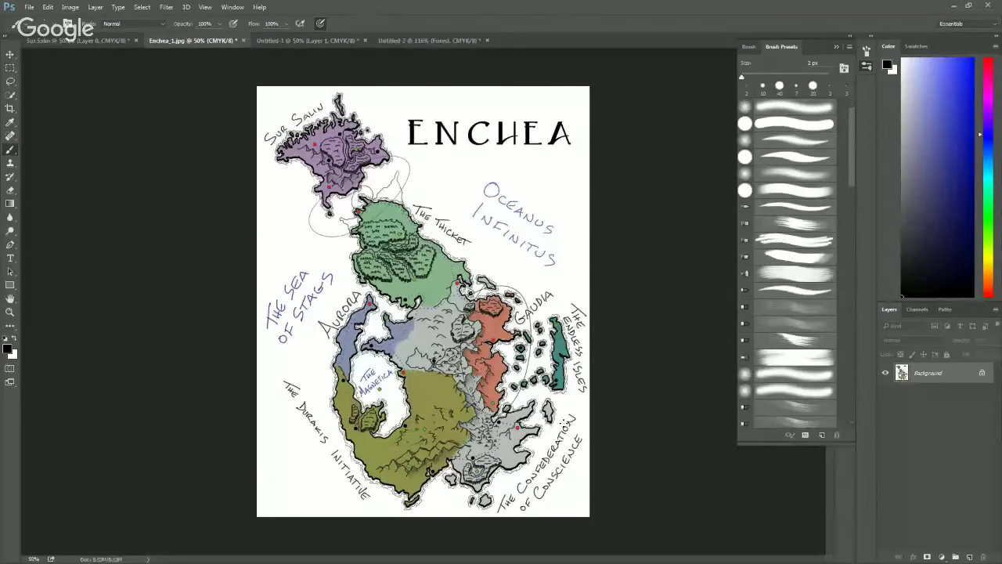
{"action": "key", "text": "ctrl+z"}
{"action": "left_click_drag", "start_coordinate": [555, 296], "coordinate": [611, 384]}
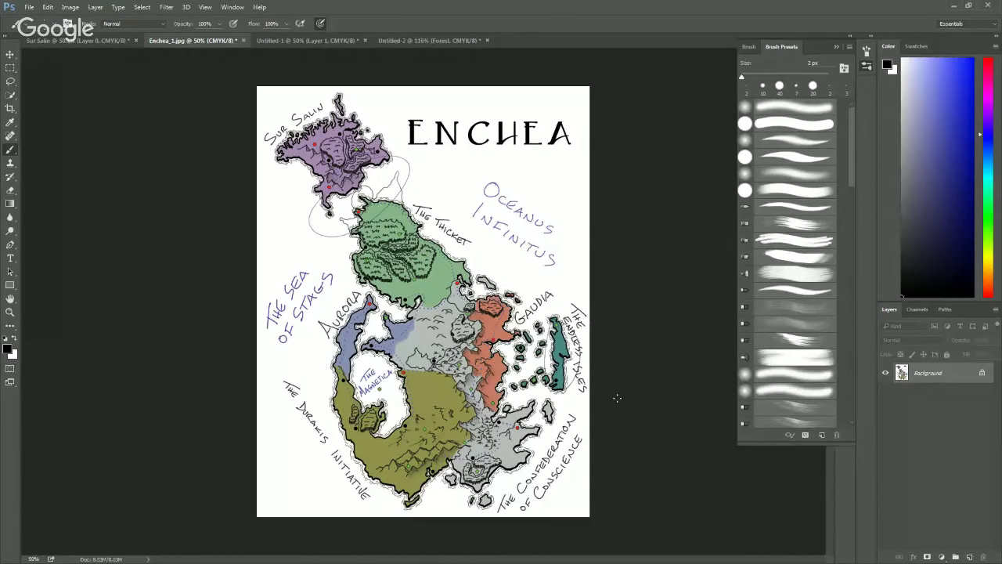
{"action": "key", "text": "ctrl+z"}
{"action": "mouse_move", "coordinate": [309, 102]}
{"action": "left_mouse_down"}
{"action": "mouse_move", "coordinate": [462, 504]}
{"action": "mouse_move", "coordinate": [399, 94]}
{"action": "mouse_move", "coordinate": [290, 92]}
{"action": "left_mouse_up"}
{"action": "key", "text": "ctrl+z"}
Step: Sketch rough strokes across the strait between Sur Salin and The Thicket on the Enchea map, undoing the last stroke
{"action": "mouse_move", "coordinate": [402, 201]}
{"action": "left_mouse_down"}
{"action": "mouse_move", "coordinate": [397, 169]}
{"action": "mouse_move", "coordinate": [392, 192]}
{"action": "mouse_move", "coordinate": [336, 219]}
{"action": "mouse_move", "coordinate": [358, 232]}
{"action": "left_mouse_up"}
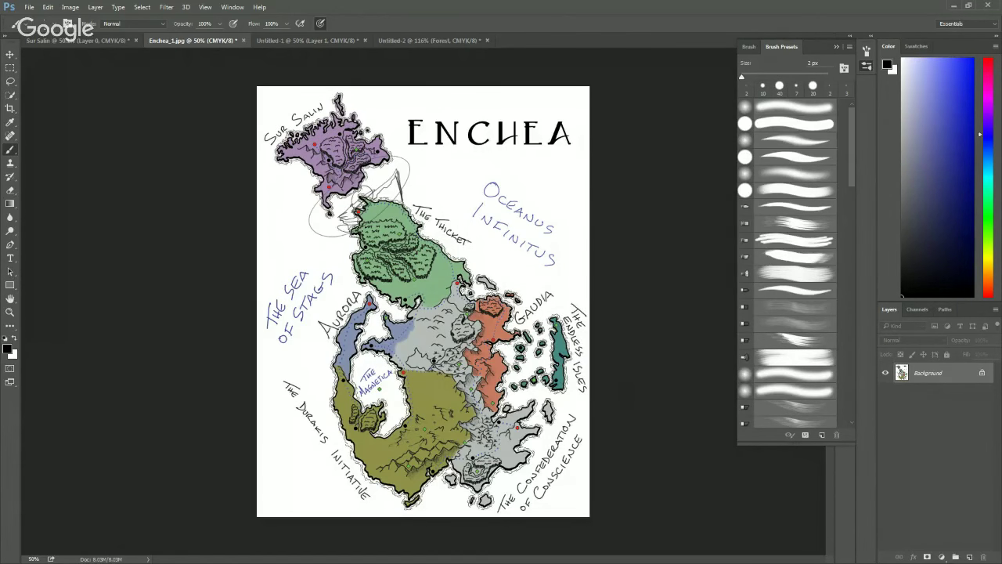
{"action": "left_click_drag", "start_coordinate": [400, 179], "coordinate": [396, 189]}
{"action": "mouse_move", "coordinate": [353, 244]}
{"action": "left_mouse_down"}
{"action": "mouse_move", "coordinate": [373, 196]}
{"action": "mouse_move", "coordinate": [427, 228]}
{"action": "left_mouse_up"}
{"action": "key", "text": "ctrl+z"}
Step: Switch to the Untitled-2 map and show the Pre-Map layer at 100% opacity
{"action": "left_click", "coordinate": [436, 40]}
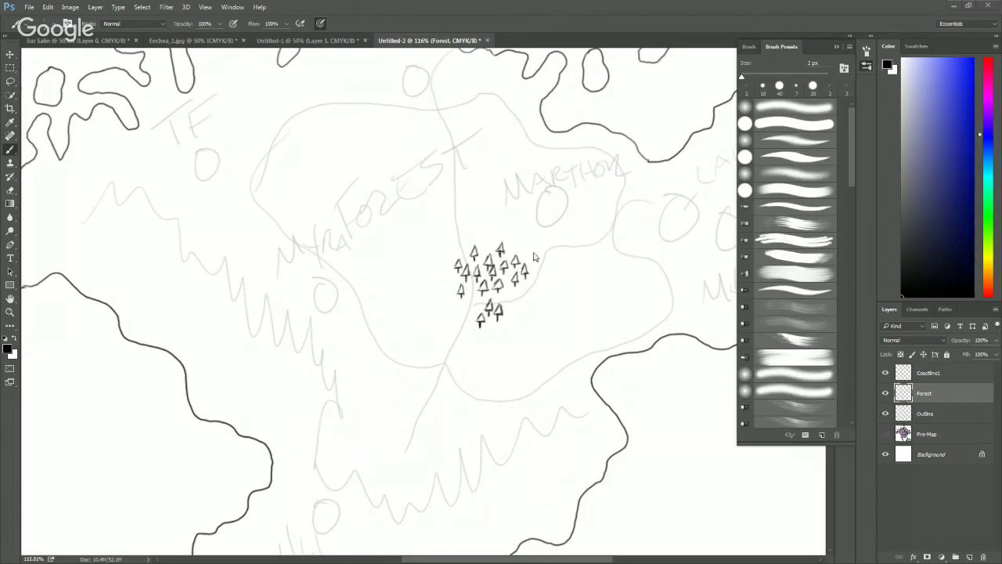
{"action": "scroll", "coordinate": [485, 432], "scroll_direction": "down", "scroll_amount": 4}
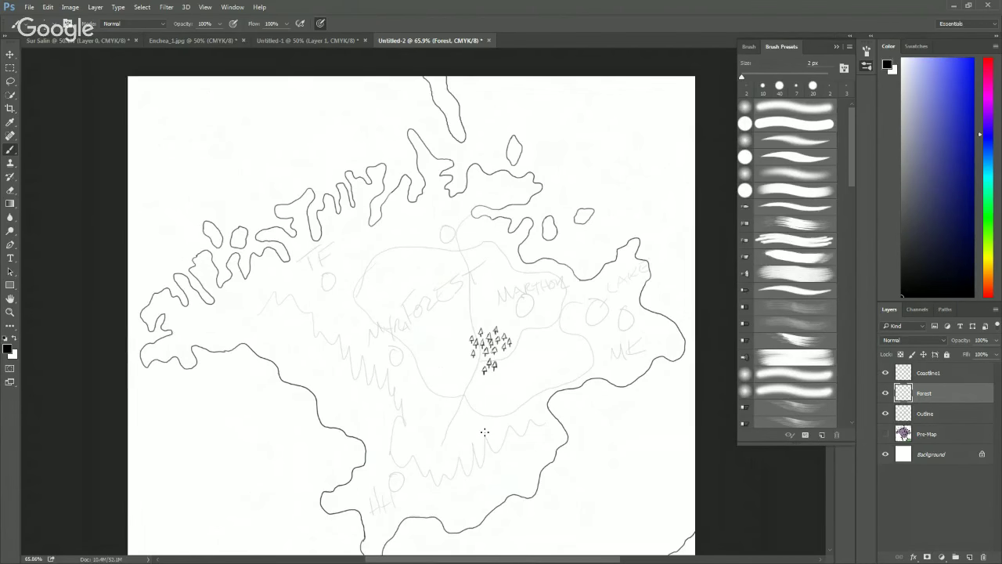
{"action": "left_click", "coordinate": [886, 434]}
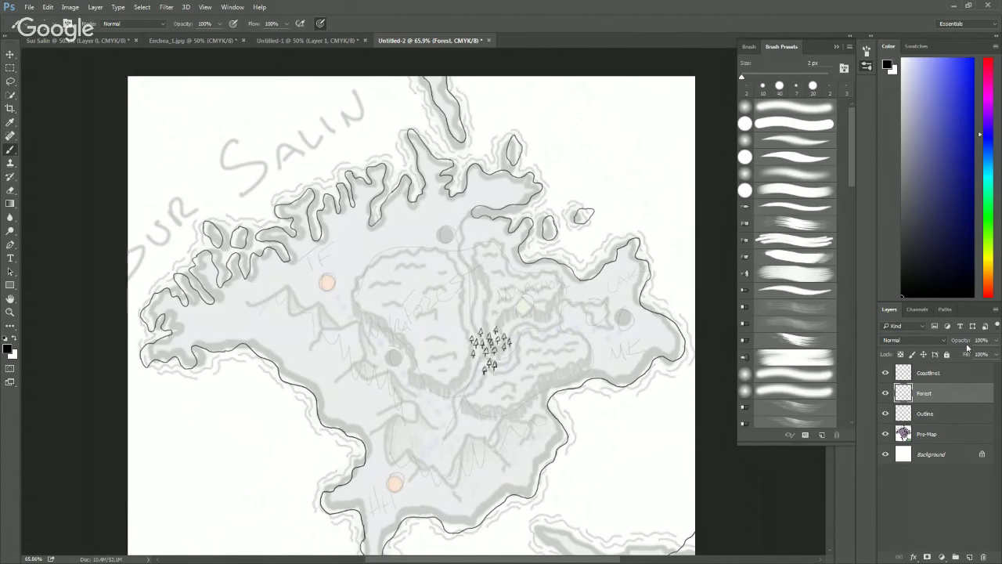
{"action": "left_click", "coordinate": [943, 435]}
{"action": "left_click", "coordinate": [995, 340]}
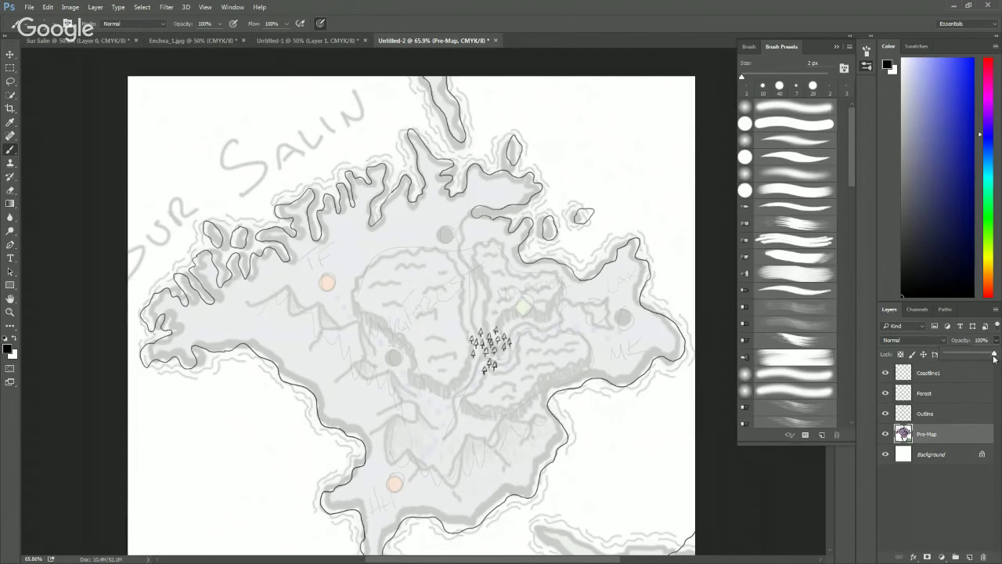
{"action": "left_click_drag", "start_coordinate": [951, 356], "coordinate": [990, 352]}
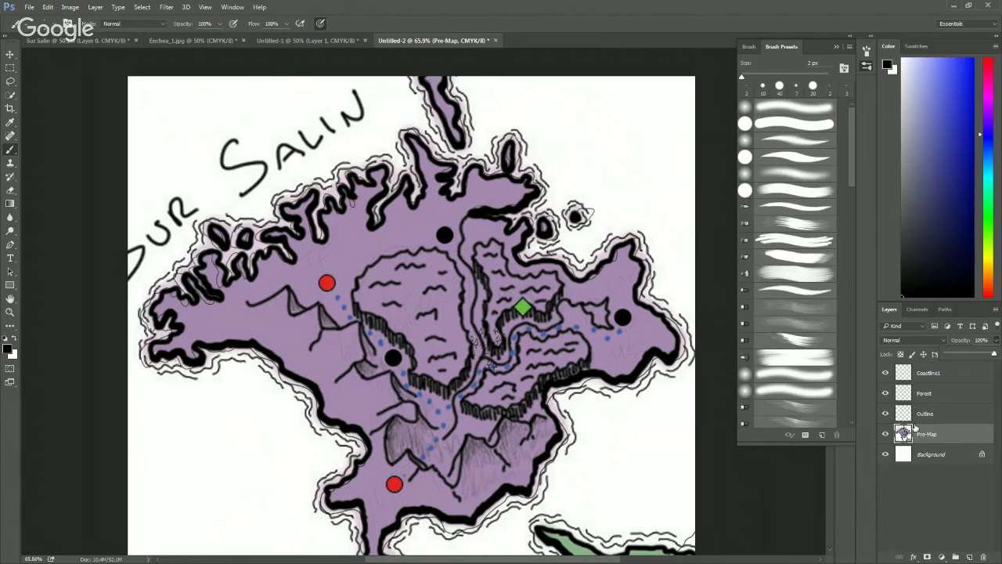
Step: Hide the Pre-Map layer and draw additional small trees along the forest cluster's eastern edge on the Forest layer
{"action": "left_click", "coordinate": [885, 434]}
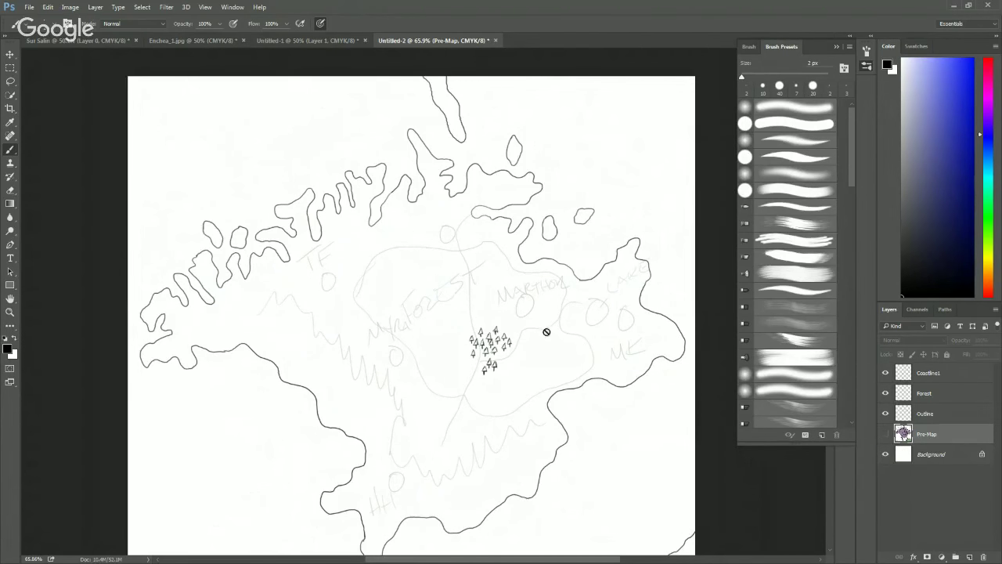
{"action": "scroll", "coordinate": [536, 345], "scroll_direction": "up", "scroll_amount": 1}
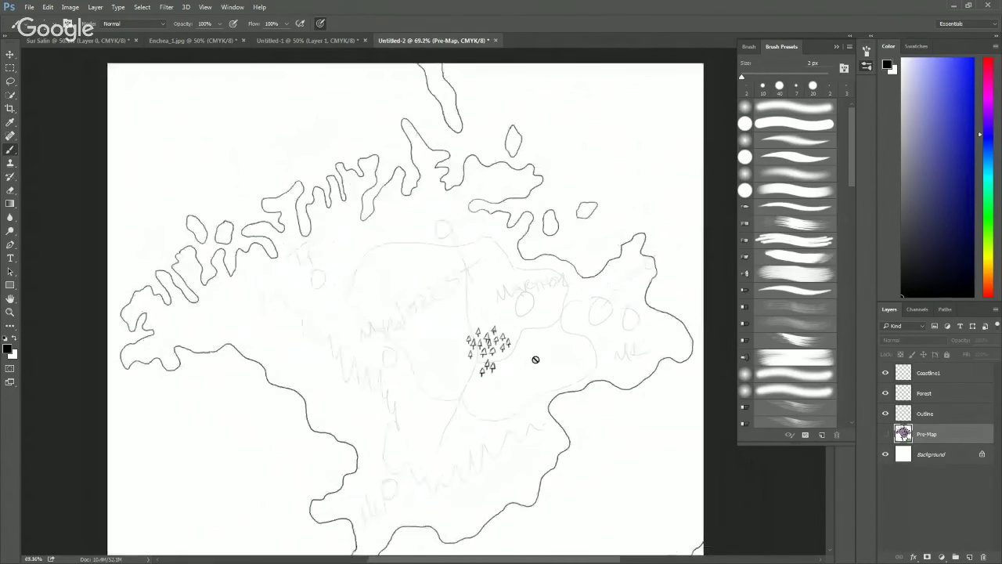
{"action": "left_click", "coordinate": [937, 397]}
{"action": "scroll", "coordinate": [514, 332], "scroll_direction": "up", "scroll_amount": 3}
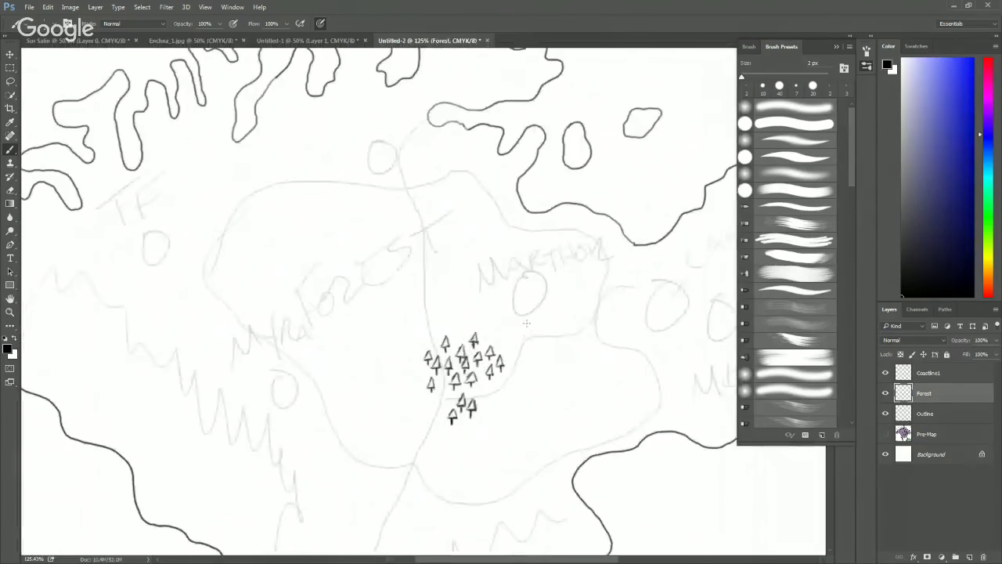
{"action": "left_click_drag", "start_coordinate": [507, 354], "coordinate": [505, 327]}
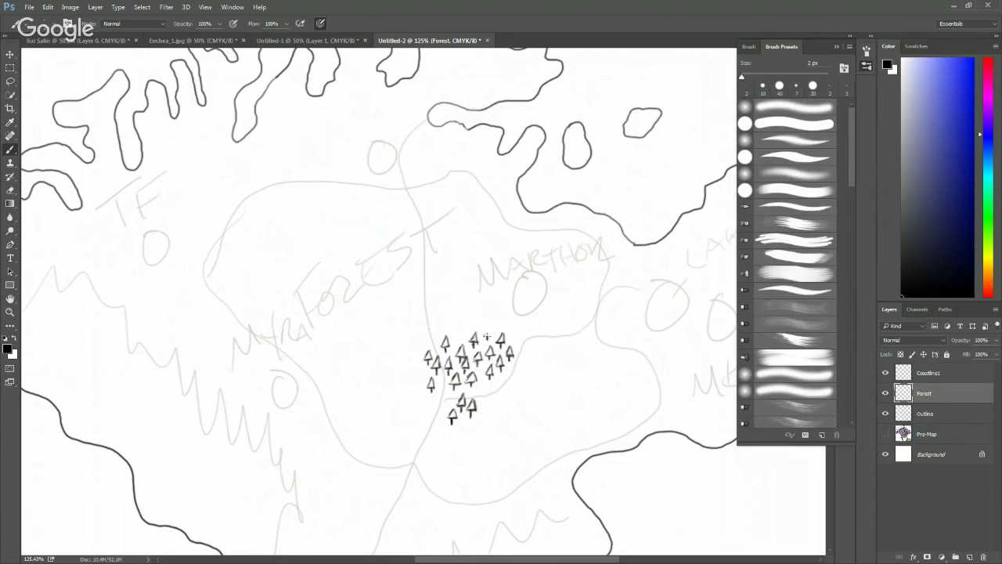
{"action": "mouse_move", "coordinate": [485, 336]}
{"action": "left_mouse_down"}
{"action": "mouse_move", "coordinate": [513, 327]}
{"action": "mouse_move", "coordinate": [518, 337]}
{"action": "left_mouse_up"}
{"action": "mouse_move", "coordinate": [428, 400]}
{"action": "left_mouse_down"}
{"action": "mouse_move", "coordinate": [431, 389]}
{"action": "mouse_move", "coordinate": [437, 403]}
{"action": "left_mouse_up"}
{"action": "left_click_drag", "start_coordinate": [422, 398], "coordinate": [427, 398]}
{"action": "key", "text": "ctrl+alt+z"}
{"action": "key", "text": "ctrl+alt+z"}
{"action": "key", "text": "ctrl+alt+z"}
Step: Draw single small trees around the southwestern, southeastern and northern edges of the forest cluster
{"action": "left_click_drag", "start_coordinate": [418, 399], "coordinate": [424, 395]}
{"action": "mouse_move", "coordinate": [485, 388]}
{"action": "left_mouse_down"}
{"action": "mouse_move", "coordinate": [486, 377]}
{"action": "mouse_move", "coordinate": [490, 385]}
{"action": "left_mouse_up"}
{"action": "mouse_move", "coordinate": [499, 326]}
{"action": "left_mouse_down"}
{"action": "mouse_move", "coordinate": [501, 313]}
{"action": "mouse_move", "coordinate": [505, 321]}
{"action": "left_mouse_up"}
{"action": "mouse_move", "coordinate": [460, 327]}
{"action": "left_mouse_down"}
{"action": "mouse_move", "coordinate": [460, 338]}
{"action": "mouse_move", "coordinate": [465, 331]}
{"action": "left_mouse_up"}
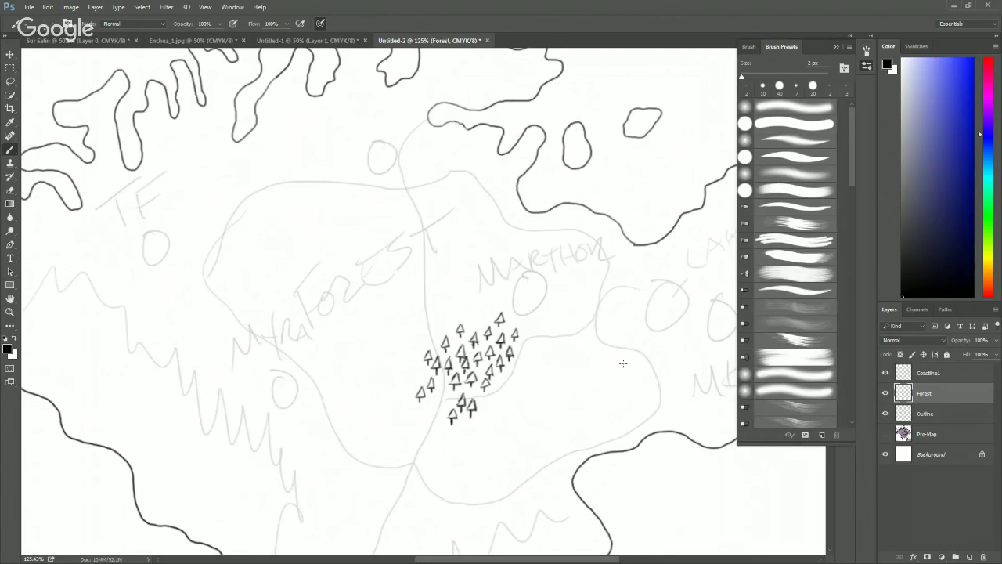
{"action": "mouse_move", "coordinate": [465, 560]}
{"action": "left_mouse_down"}
{"action": "mouse_move", "coordinate": [503, 561]}
{"action": "mouse_move", "coordinate": [458, 552]}
{"action": "left_mouse_up"}
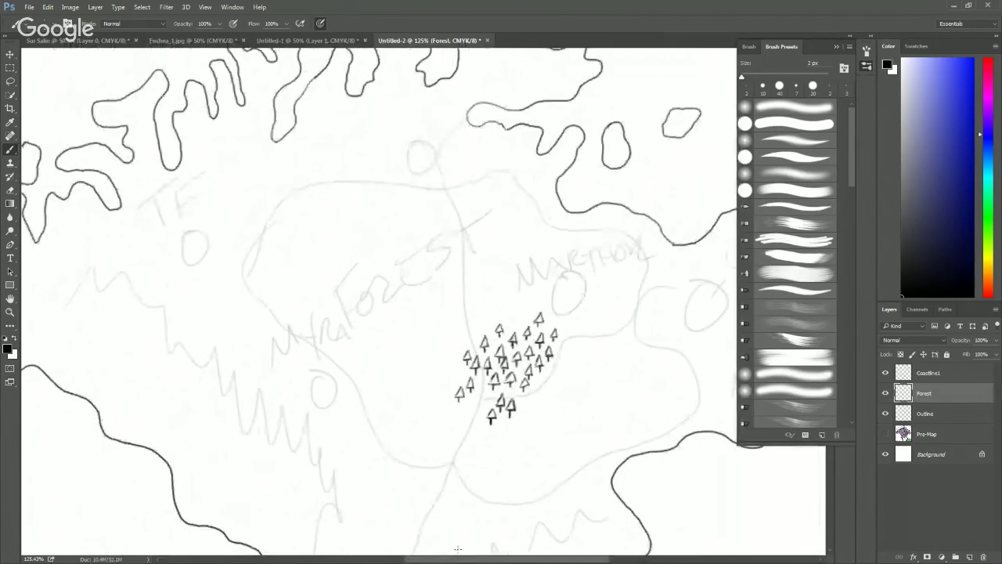
{"action": "scroll", "coordinate": [557, 540], "scroll_direction": "right", "scroll_amount": 5}
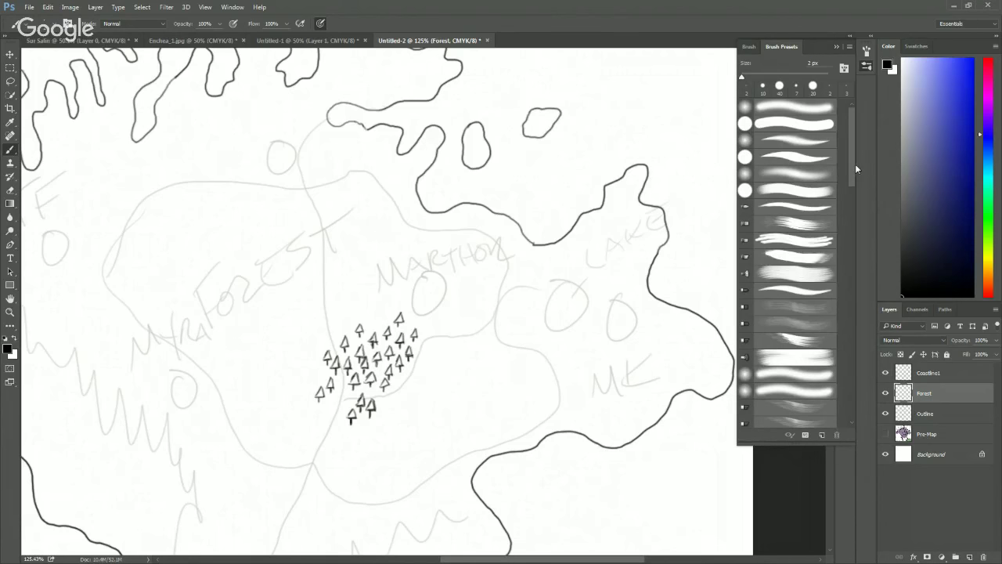
{"action": "mouse_move", "coordinate": [853, 164]}
{"action": "left_mouse_down"}
{"action": "mouse_move", "coordinate": [851, 176]}
{"action": "mouse_move", "coordinate": [853, 163]}
{"action": "left_mouse_up"}
{"action": "scroll", "coordinate": [649, 324], "scroll_direction": "down", "scroll_amount": 5}
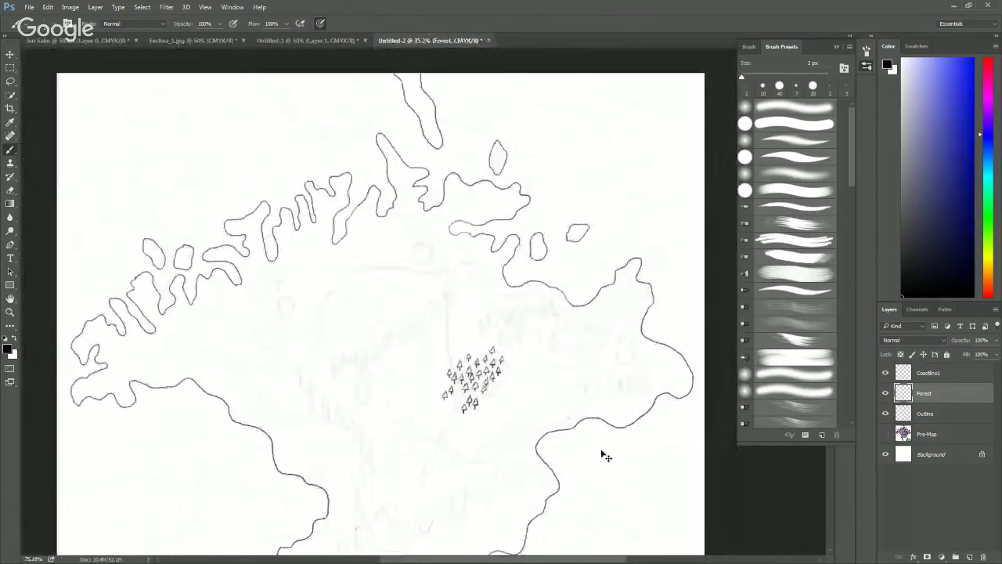
{"action": "scroll", "coordinate": [592, 487], "scroll_direction": "up", "scroll_amount": 2}
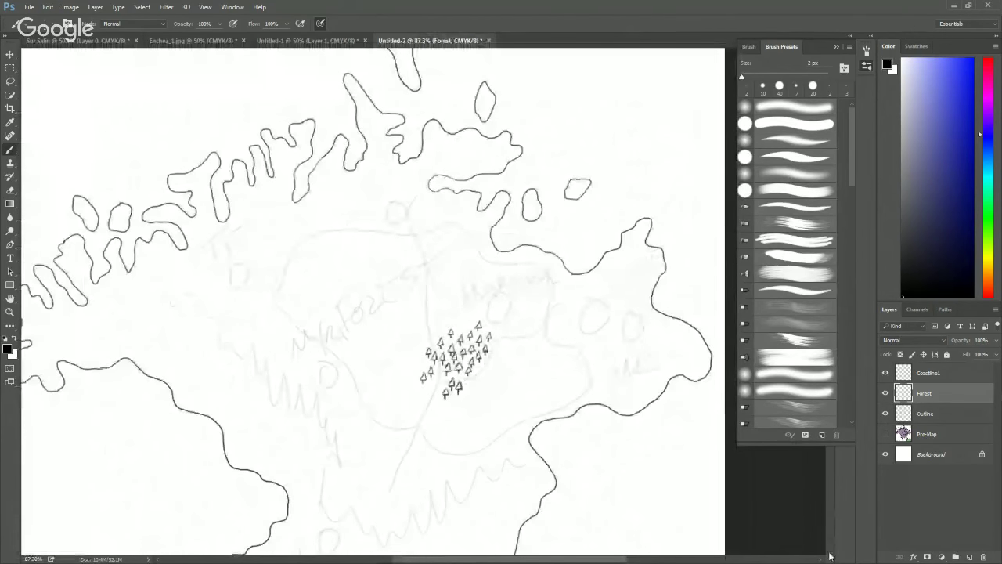
{"action": "scroll", "coordinate": [831, 554], "scroll_direction": "down", "scroll_amount": 6}
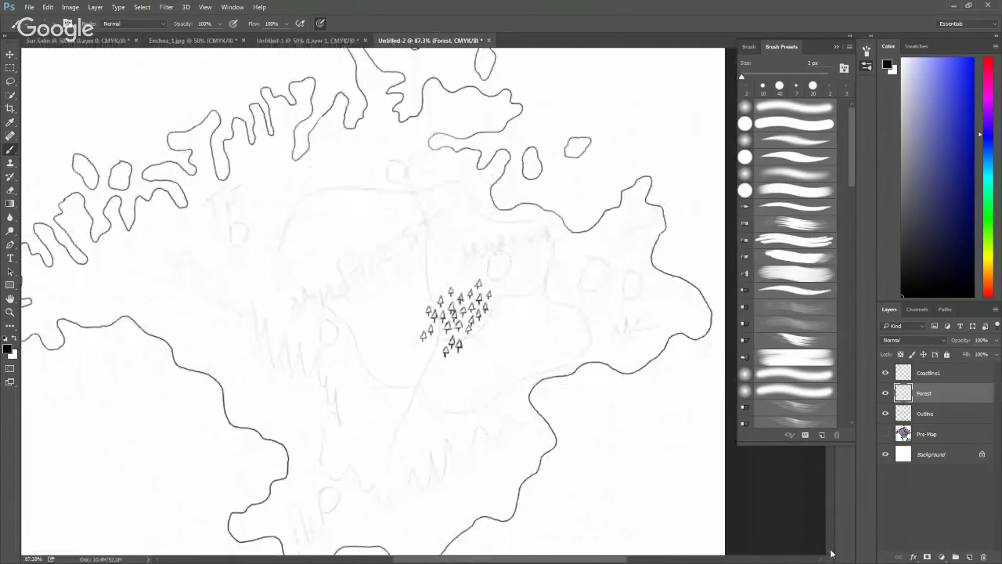
{"action": "scroll", "coordinate": [444, 485], "scroll_direction": "down", "scroll_amount": 2}
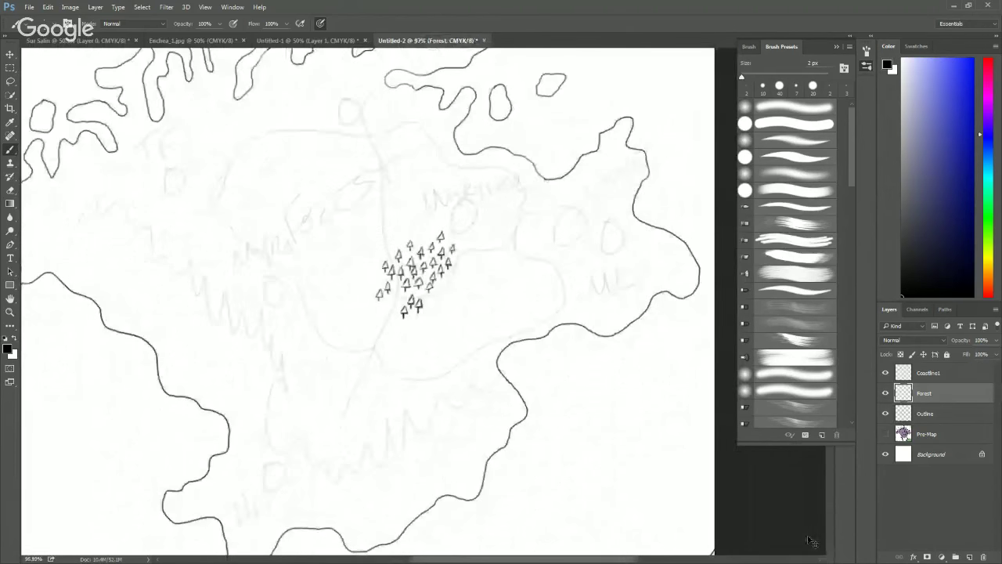
{"action": "scroll", "coordinate": [446, 486], "scroll_direction": "up", "scroll_amount": 1}
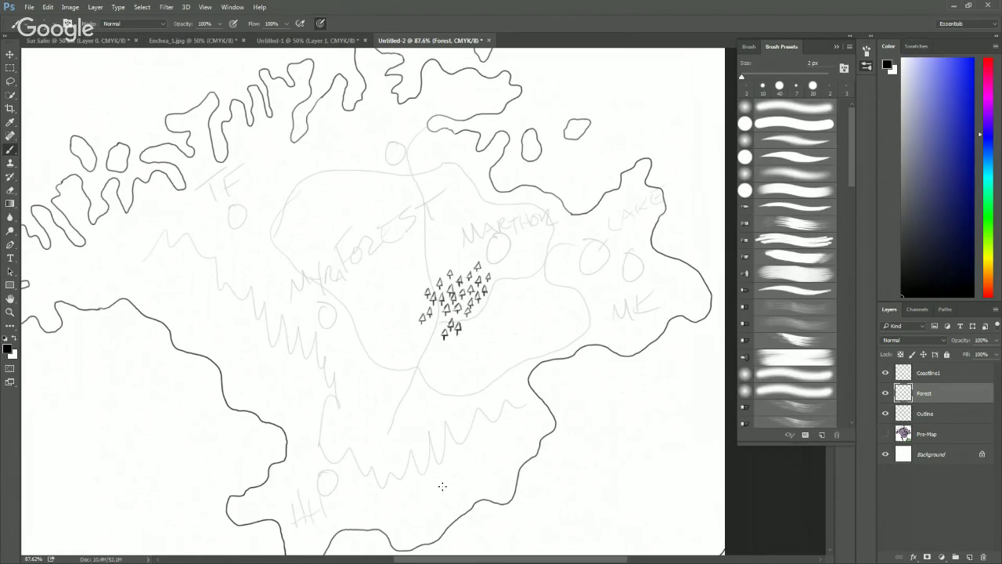
{"action": "mouse_move", "coordinate": [322, 492]}
{"action": "left_mouse_down"}
{"action": "mouse_move", "coordinate": [321, 467]}
{"action": "mouse_move", "coordinate": [346, 493]}
{"action": "mouse_move", "coordinate": [364, 451]}
{"action": "left_mouse_up"}
{"action": "key", "text": "ctrl+z"}
{"action": "left_click_drag", "start_coordinate": [636, 249], "coordinate": [629, 251]}
{"action": "key", "text": "ctrl+z"}
Step: Show the Pre-Map layer with reduced opacity and make the Outline layer active
{"action": "left_click", "coordinate": [885, 433]}
{"action": "left_click", "coordinate": [931, 412]}
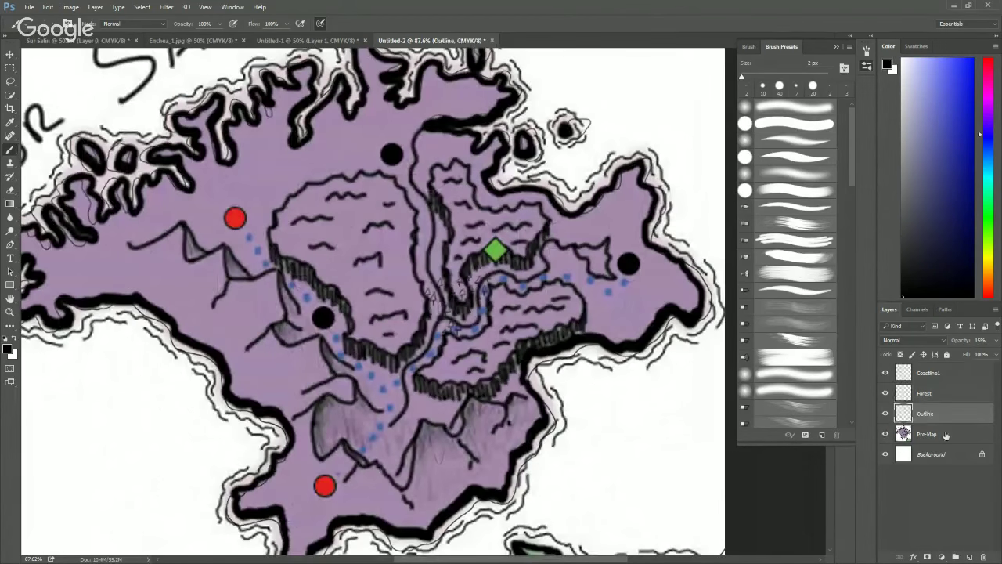
{"action": "left_click", "coordinate": [943, 435]}
{"action": "left_click", "coordinate": [995, 340]}
{"action": "left_click_drag", "start_coordinate": [992, 354], "coordinate": [950, 354]}
{"action": "left_click", "coordinate": [947, 417]}
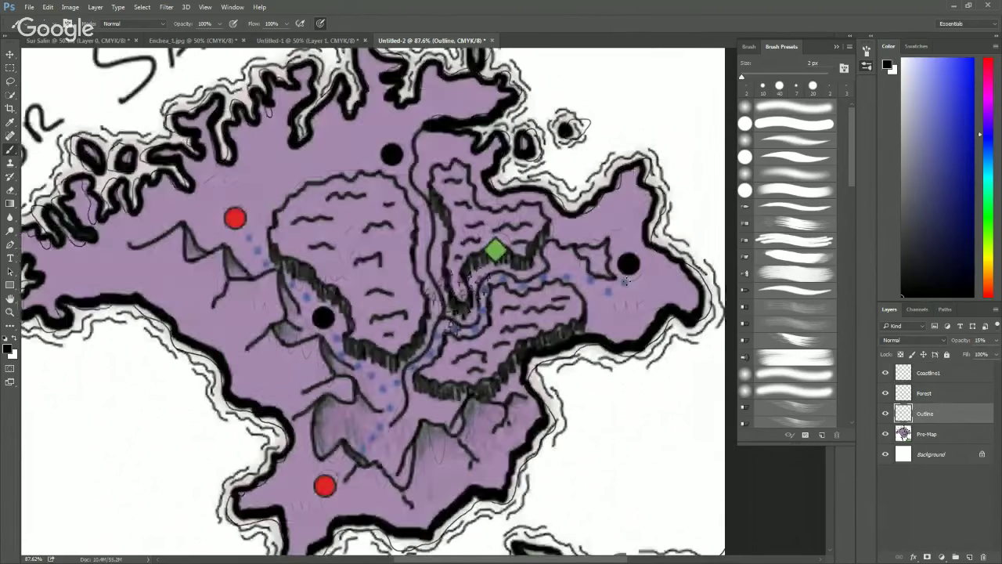
Step: Step back one edit and hide the Pre-Map layer
{"action": "left_click", "coordinate": [48, 7]}
{"action": "left_click", "coordinate": [59, 39]}
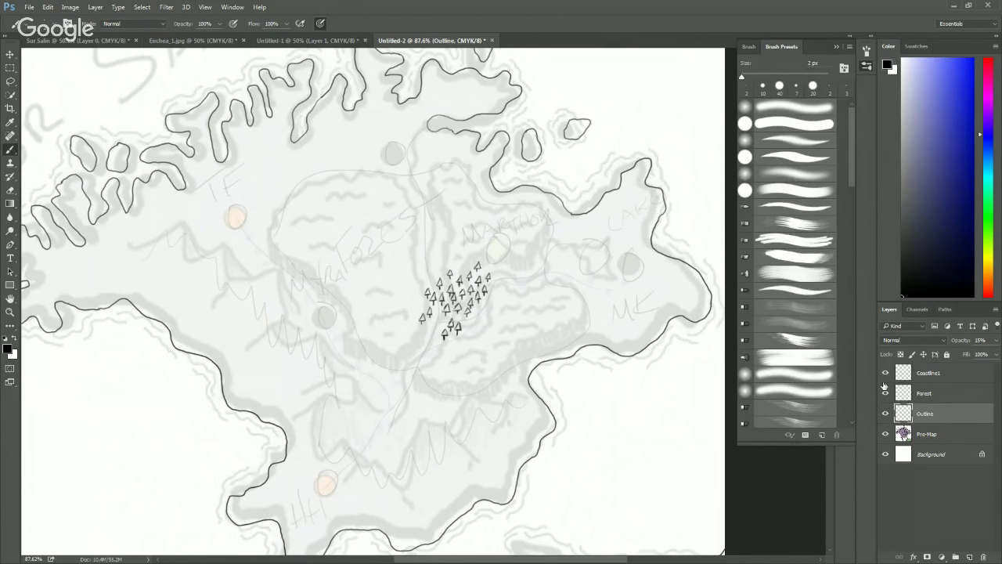
{"action": "left_click", "coordinate": [884, 435]}
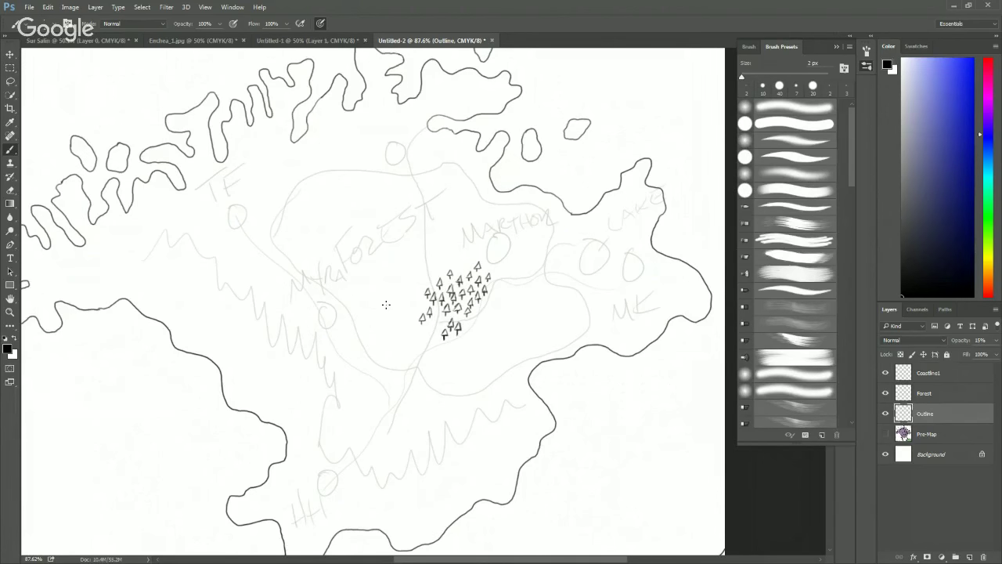
Step: Add a new layer directly above the Forest layer and name it Locations
{"action": "left_click", "coordinate": [950, 395]}
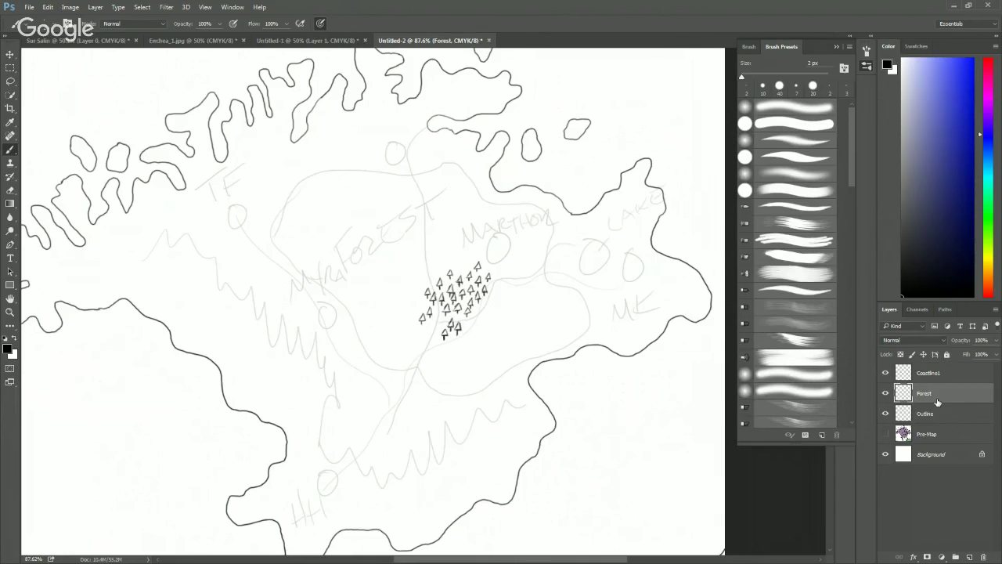
{"action": "left_click", "coordinate": [969, 556]}
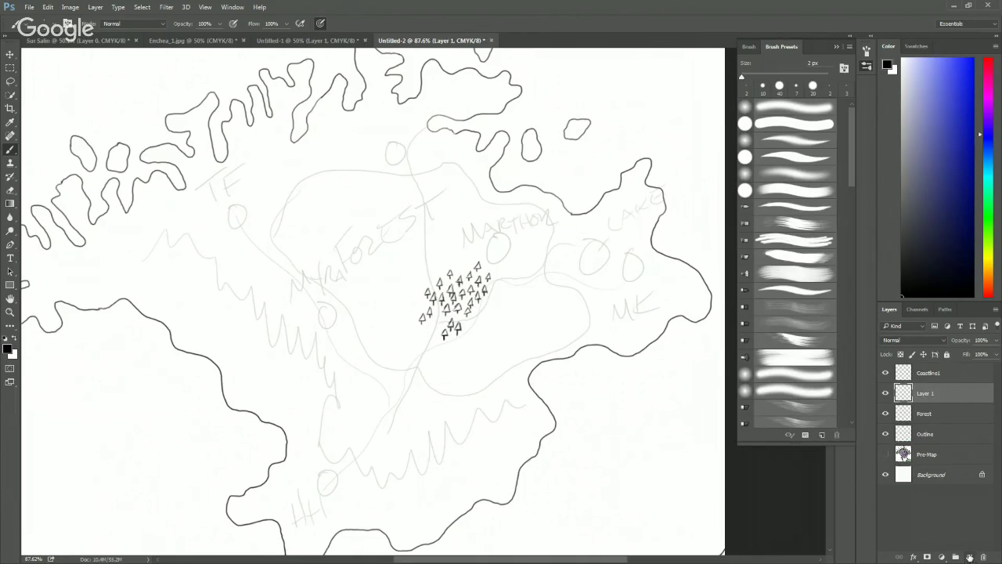
{"action": "double_click", "coordinate": [924, 394]}
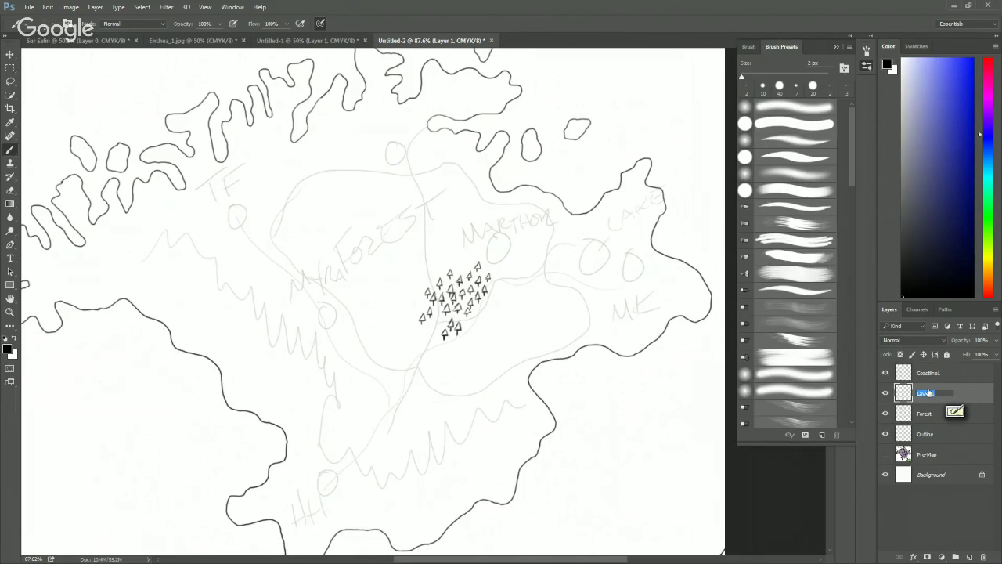
{"action": "type", "text": "Locations"}
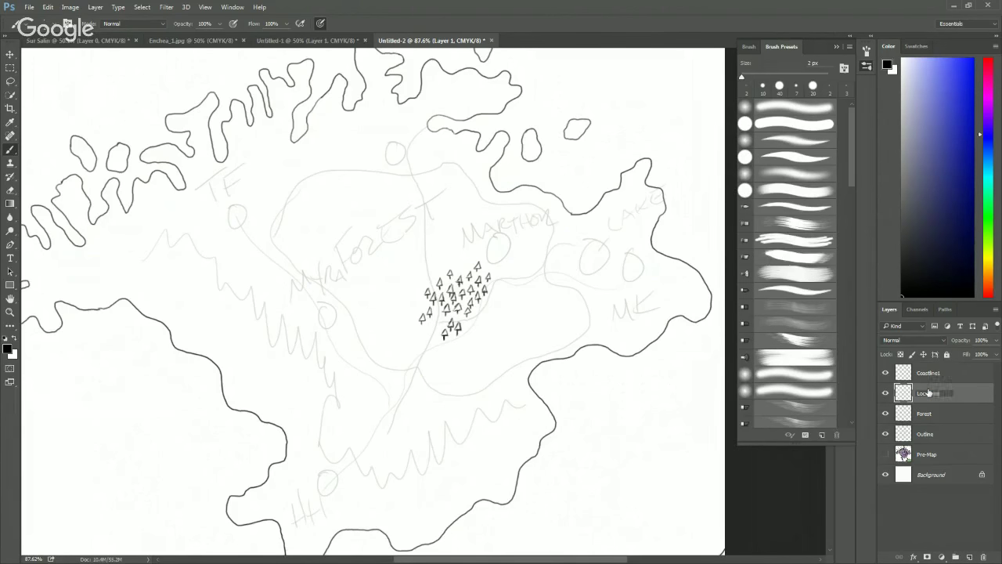
{"action": "key", "text": "Return"}
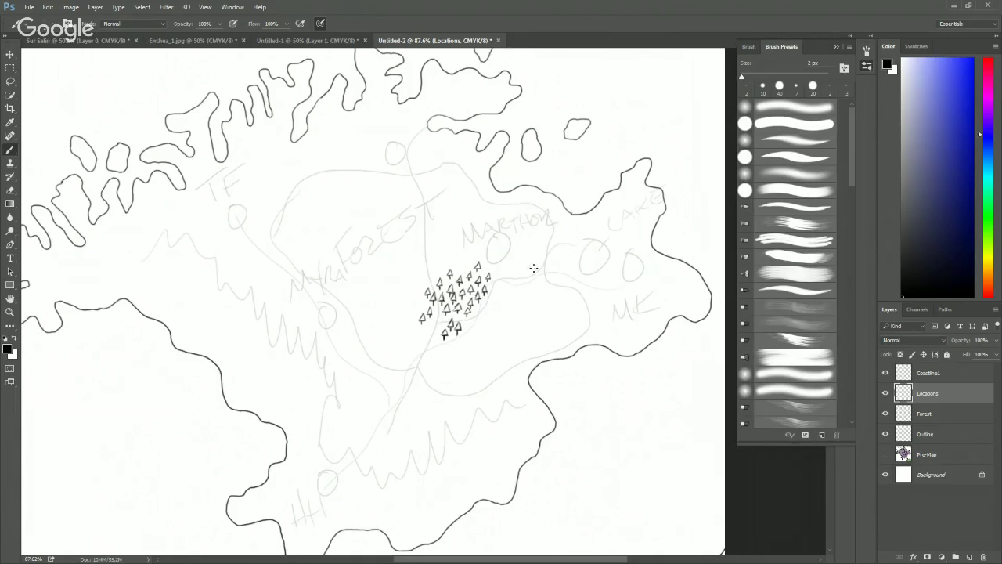
Step: Draw a small house marker just east of the tree cluster on the Locations layer
{"action": "left_click_drag", "start_coordinate": [504, 271], "coordinate": [510, 275]}
{"action": "key", "text": "ctrl+z"}
{"action": "left_click_drag", "start_coordinate": [502, 290], "coordinate": [501, 296]}
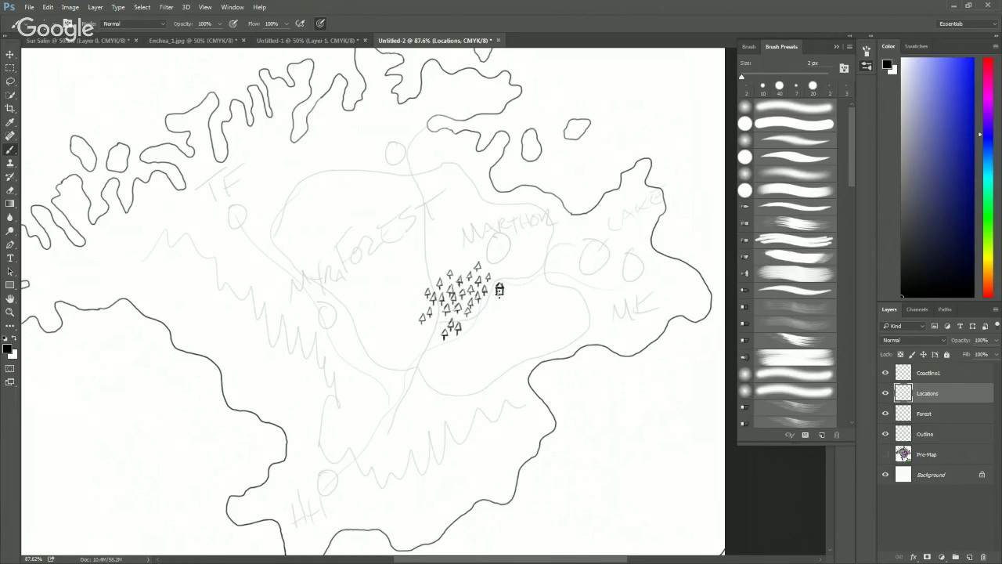
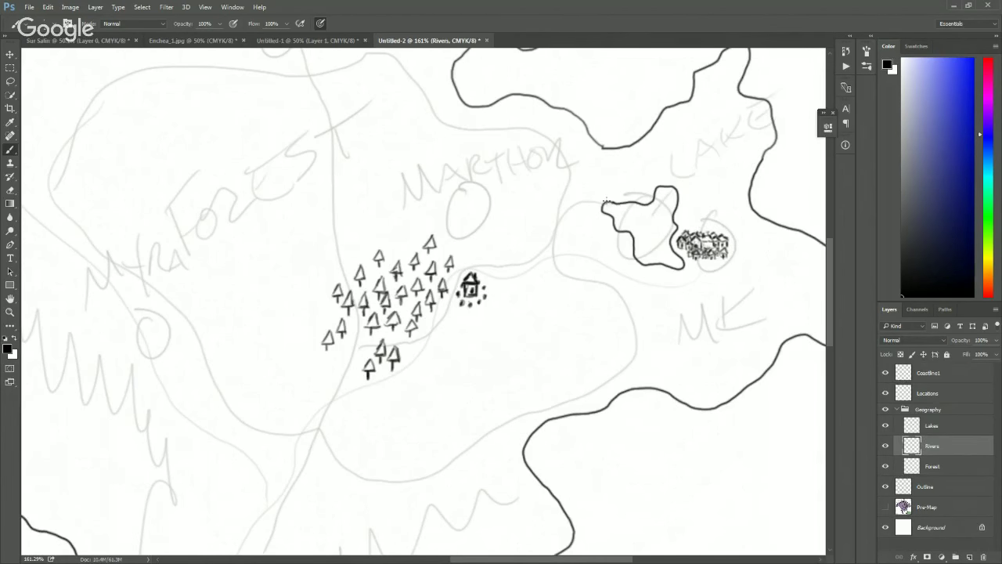
Step: Draw a winding river line on the Rivers layer from the lake's western tip, past the house and trees, toward the southwest
{"action": "mouse_move", "coordinate": [602, 203]}
{"action": "left_mouse_down"}
{"action": "mouse_move", "coordinate": [539, 256]}
{"action": "mouse_move", "coordinate": [487, 272]}
{"action": "mouse_move", "coordinate": [475, 258]}
{"action": "mouse_move", "coordinate": [480, 268]}
{"action": "mouse_move", "coordinate": [457, 274]}
{"action": "mouse_move", "coordinate": [439, 299]}
{"action": "mouse_move", "coordinate": [421, 364]}
{"action": "mouse_move", "coordinate": [338, 397]}
{"action": "mouse_move", "coordinate": [296, 463]}
{"action": "left_mouse_up"}
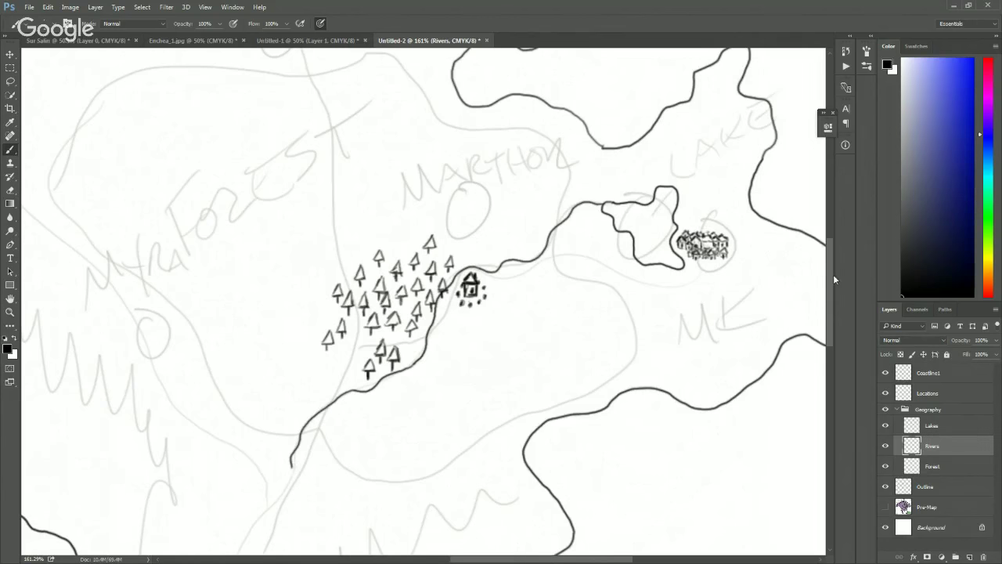
{"action": "scroll", "coordinate": [833, 277], "scroll_direction": "down", "scroll_amount": 8}
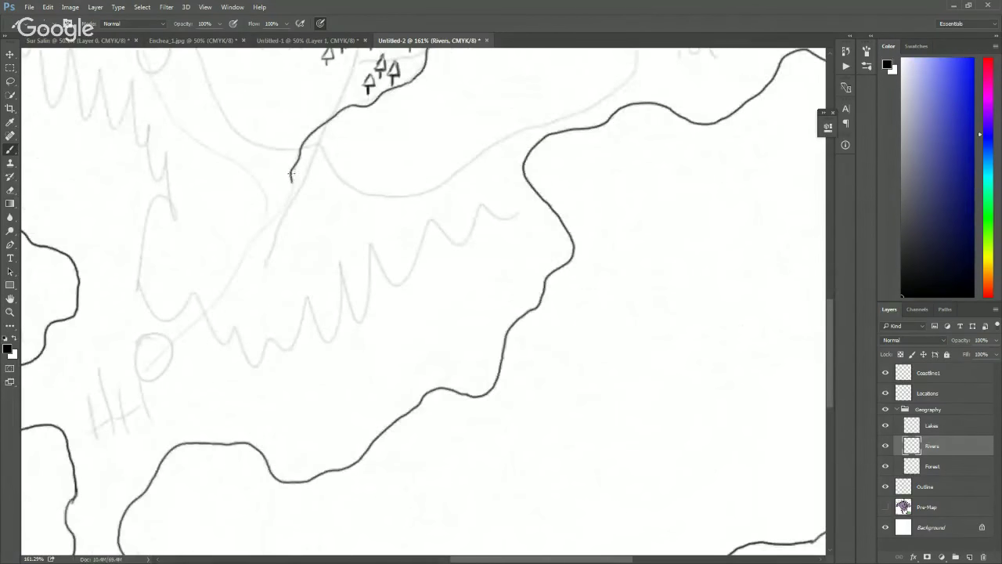
{"action": "left_click_drag", "start_coordinate": [291, 180], "coordinate": [248, 248]}
Step: Finish the river line's southwest end and trace a parallel second bank along it, past the trees and house, back to the lake
{"action": "scroll", "coordinate": [823, 354], "scroll_direction": "up", "scroll_amount": 4}
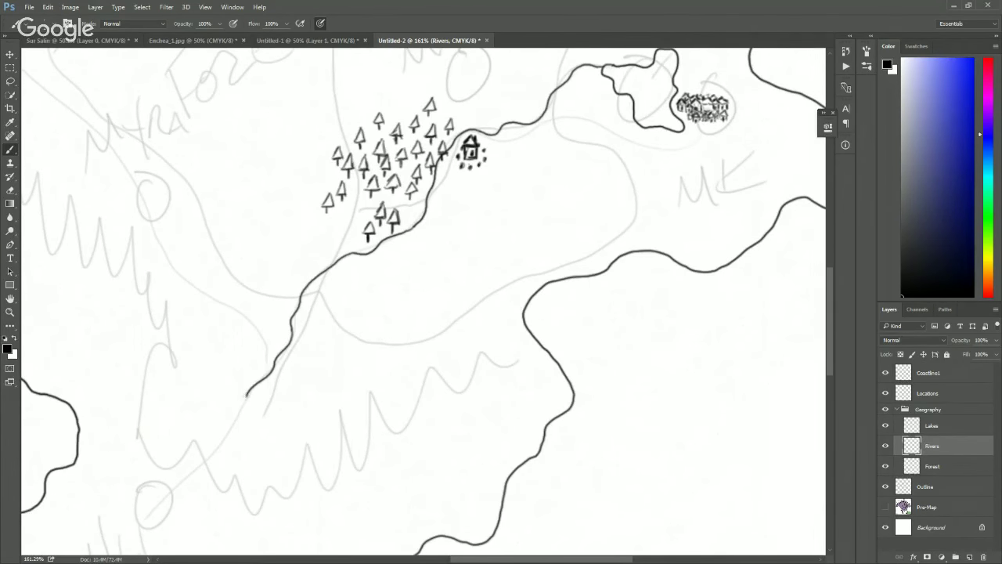
{"action": "mouse_move", "coordinate": [246, 394]}
{"action": "left_mouse_down"}
{"action": "mouse_move", "coordinate": [196, 414]}
{"action": "mouse_move", "coordinate": [182, 407]}
{"action": "left_mouse_up"}
{"action": "key", "text": "ctrl+z"}
{"action": "mouse_move", "coordinate": [182, 429]}
{"action": "left_mouse_down"}
{"action": "mouse_move", "coordinate": [241, 407]}
{"action": "mouse_move", "coordinate": [271, 377]}
{"action": "mouse_move", "coordinate": [293, 346]}
{"action": "mouse_move", "coordinate": [318, 282]}
{"action": "left_mouse_up"}
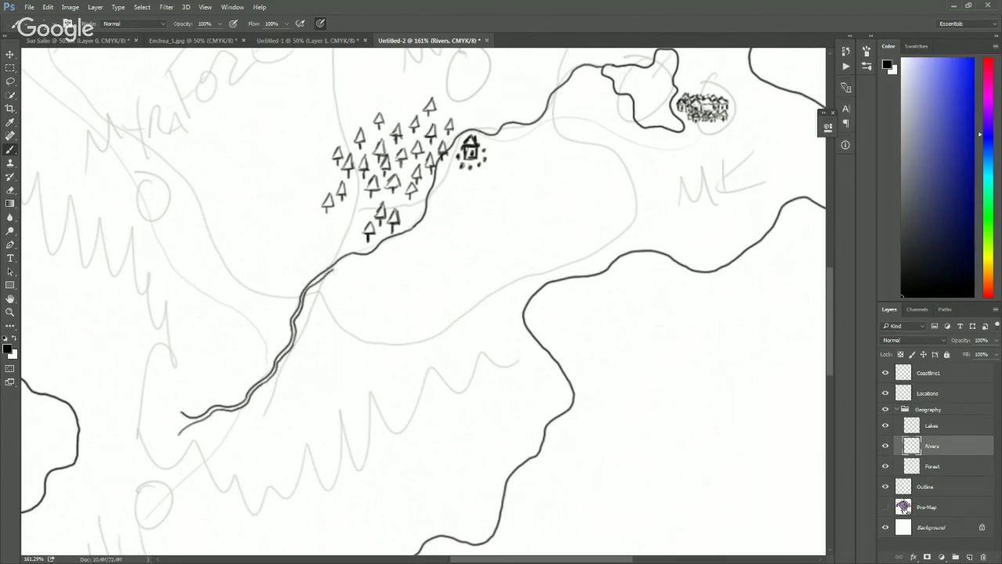
{"action": "left_click_drag", "start_coordinate": [340, 263], "coordinate": [401, 237]}
{"action": "left_click_drag", "start_coordinate": [402, 237], "coordinate": [427, 216]}
{"action": "mouse_move", "coordinate": [429, 206]}
{"action": "left_mouse_down"}
{"action": "mouse_move", "coordinate": [442, 160]}
{"action": "mouse_move", "coordinate": [471, 133]}
{"action": "mouse_move", "coordinate": [492, 139]}
{"action": "mouse_move", "coordinate": [544, 122]}
{"action": "mouse_move", "coordinate": [564, 87]}
{"action": "left_mouse_up"}
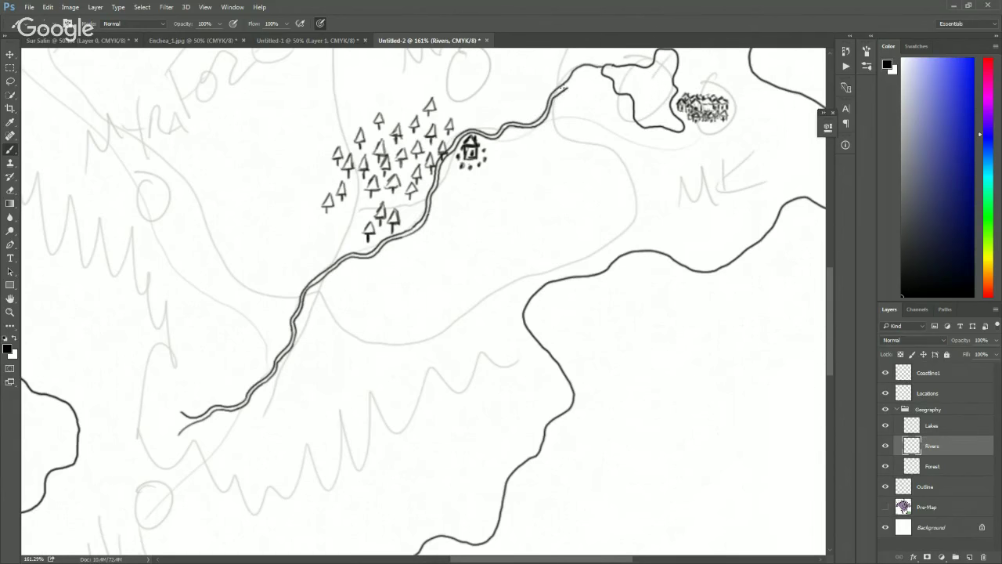
{"action": "key", "text": "ctrl+z"}
{"action": "left_click_drag", "start_coordinate": [529, 128], "coordinate": [589, 68]}
Step: Clean up the overlapping lines where the river meets the lake's western tip and redraw the lake's upper edge to join the riverbank
{"action": "left_click", "coordinate": [949, 425]}
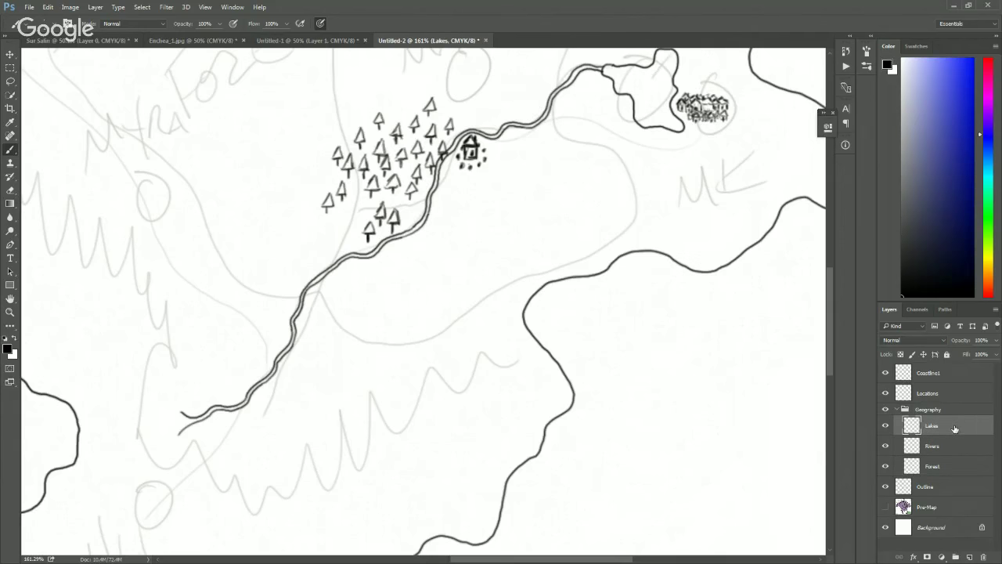
{"action": "scroll", "coordinate": [829, 313], "scroll_direction": "up", "scroll_amount": 1}
{"action": "left_click_drag", "start_coordinate": [829, 313], "coordinate": [829, 291]}
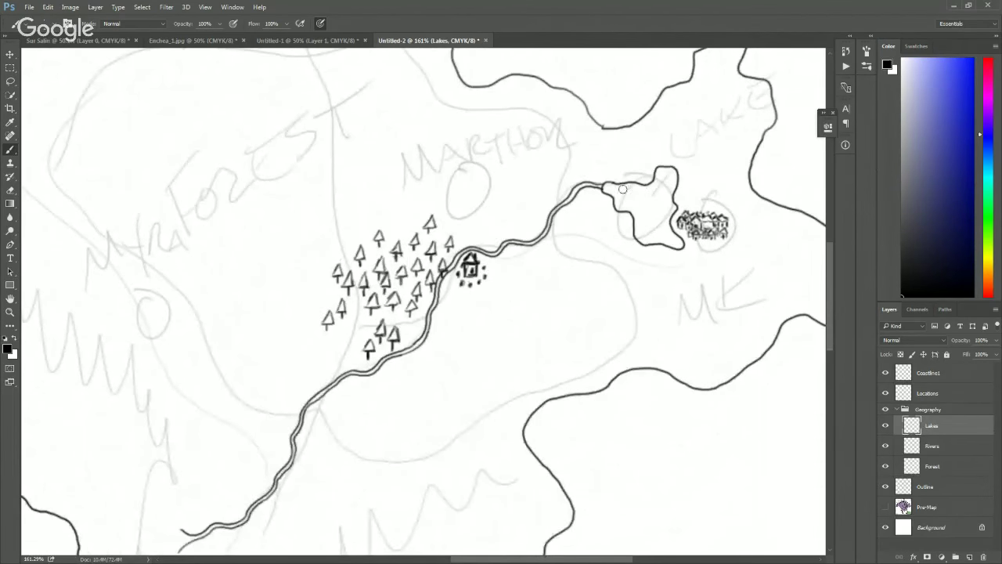
{"action": "scroll", "coordinate": [623, 187], "scroll_direction": "up", "scroll_amount": 5}
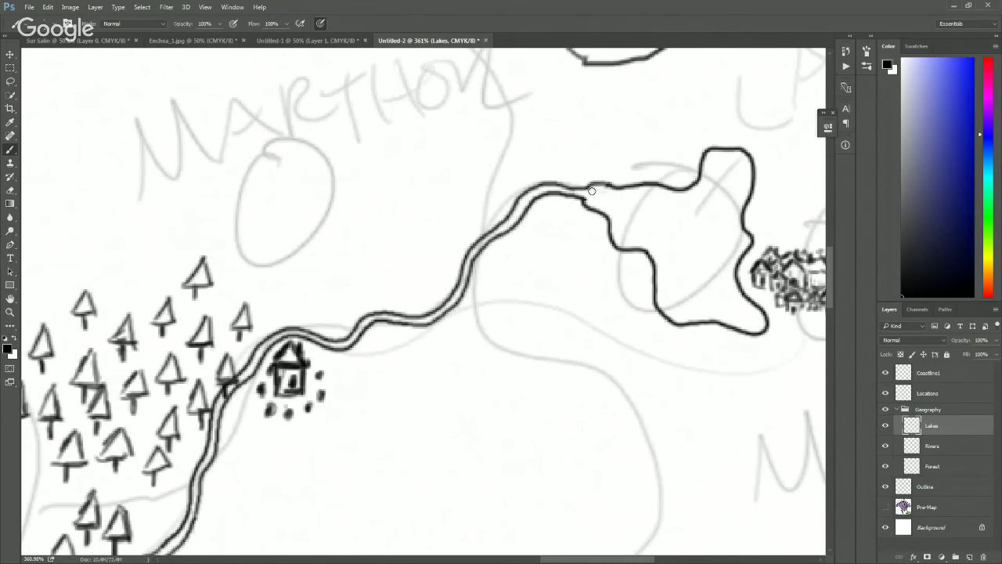
{"action": "key", "text": "alt+bracketleft"}
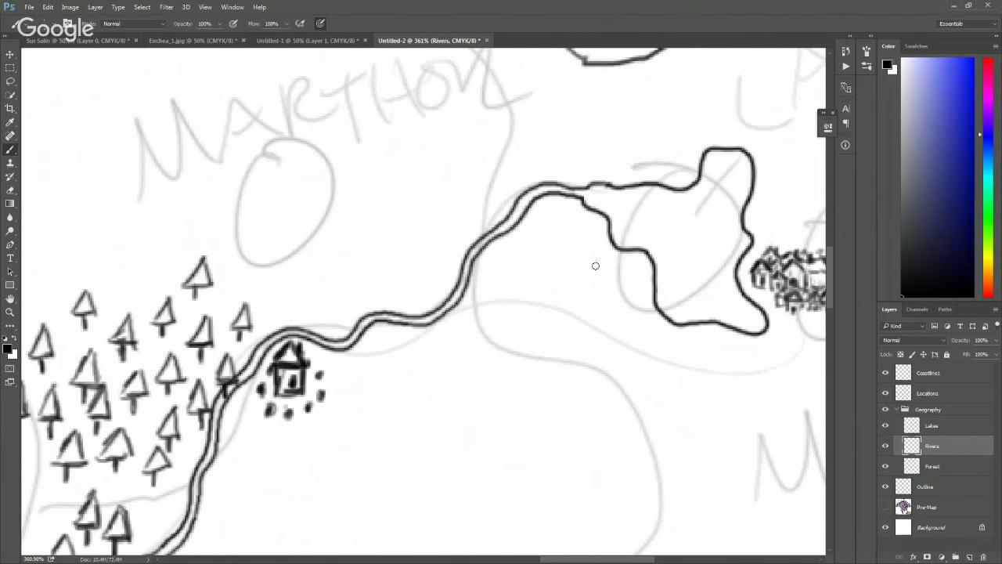
{"action": "left_click", "coordinate": [940, 423]}
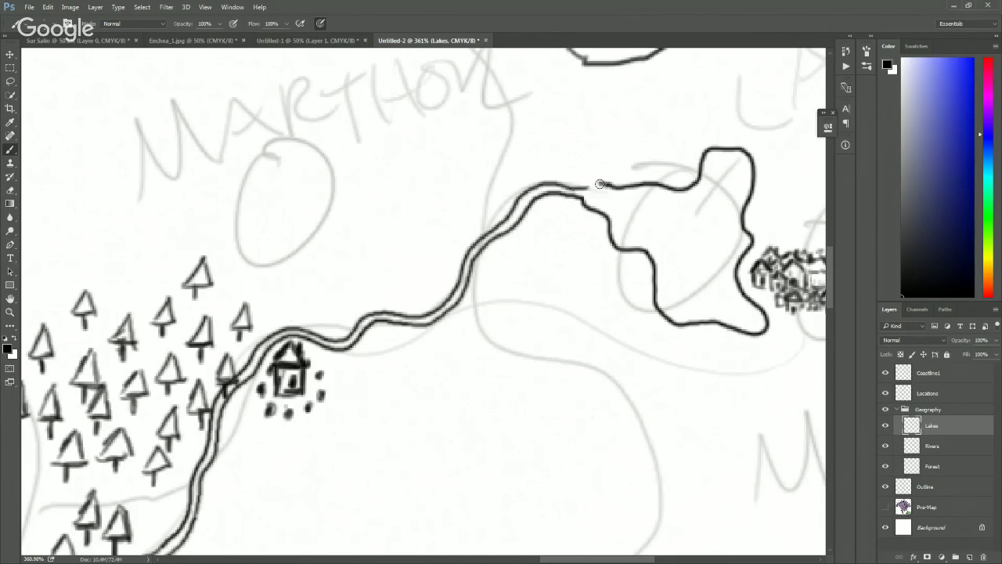
{"action": "left_click", "coordinate": [600, 184]}
{"action": "left_click_drag", "start_coordinate": [585, 188], "coordinate": [609, 185]}
{"action": "key", "text": "ctrl+z"}
{"action": "left_click_drag", "start_coordinate": [609, 185], "coordinate": [589, 187]}
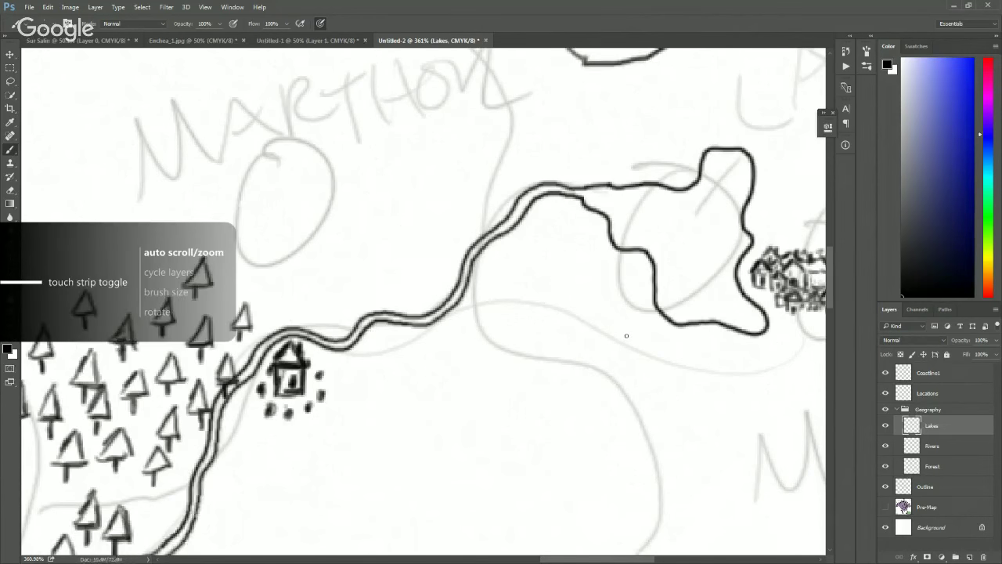
Step: Try erasing the tree that overlaps the river beside the house on the Forest layer, and step the edits back
{"action": "scroll", "coordinate": [629, 338], "scroll_direction": "down", "scroll_amount": 5}
{"action": "scroll", "coordinate": [540, 419], "scroll_direction": "down", "scroll_amount": 4}
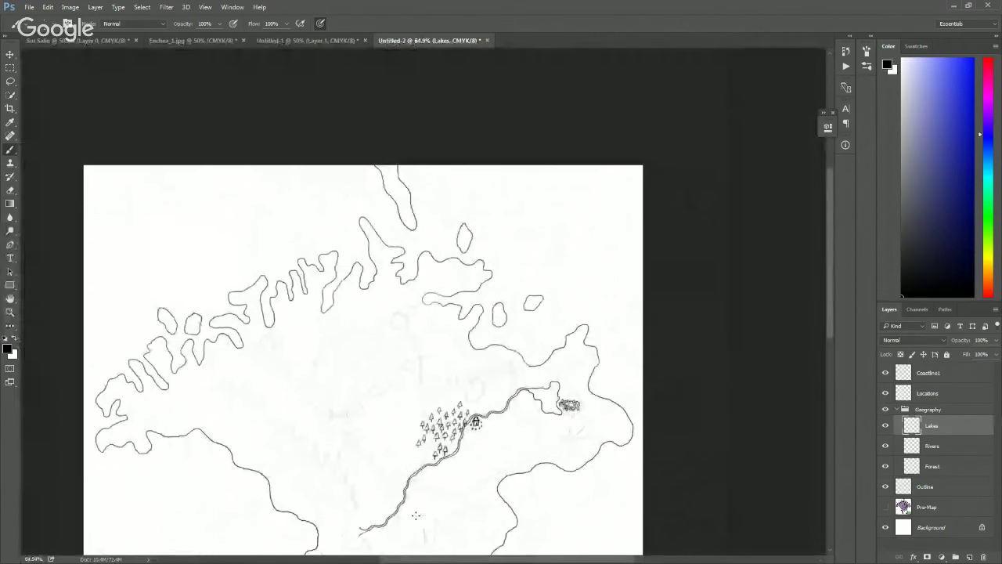
{"action": "left_click_drag", "start_coordinate": [828, 213], "coordinate": [830, 249]}
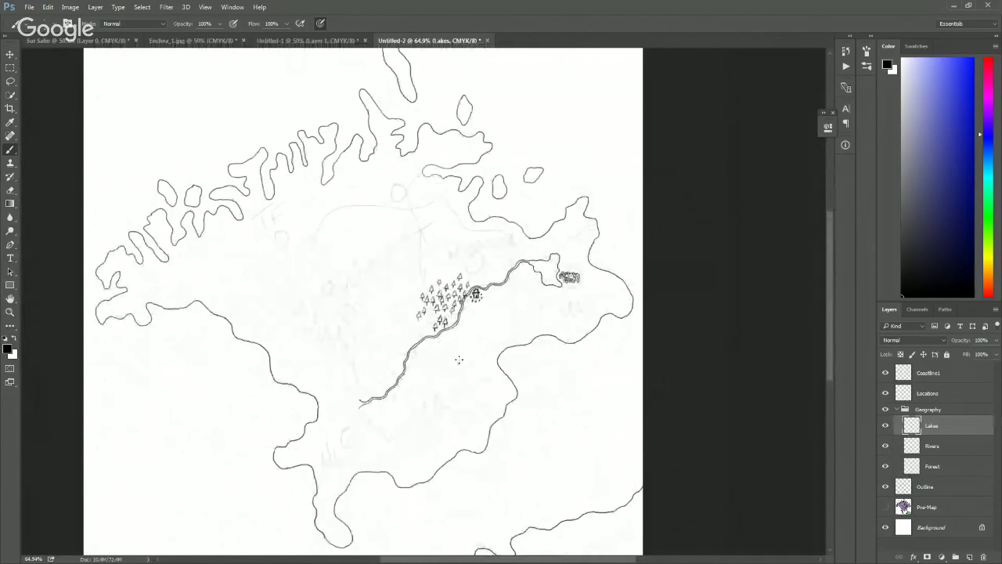
{"action": "left_click", "coordinate": [939, 465]}
{"action": "scroll", "coordinate": [443, 305], "scroll_direction": "up", "scroll_amount": 5}
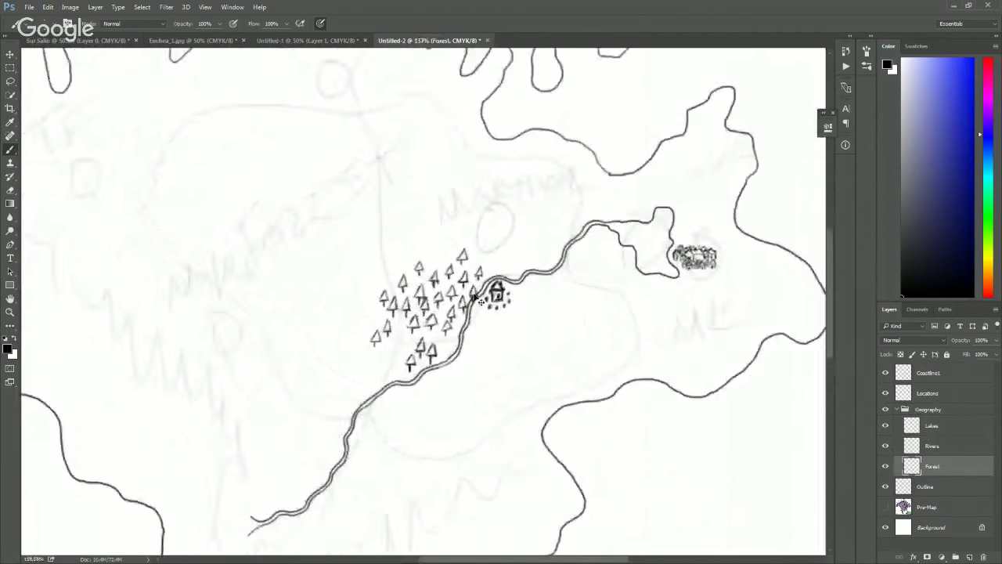
{"action": "mouse_move", "coordinate": [472, 291]}
{"action": "left_mouse_down"}
{"action": "mouse_move", "coordinate": [468, 283]}
{"action": "mouse_move", "coordinate": [468, 306]}
{"action": "mouse_move", "coordinate": [476, 283]}
{"action": "mouse_move", "coordinate": [482, 299]}
{"action": "left_mouse_up"}
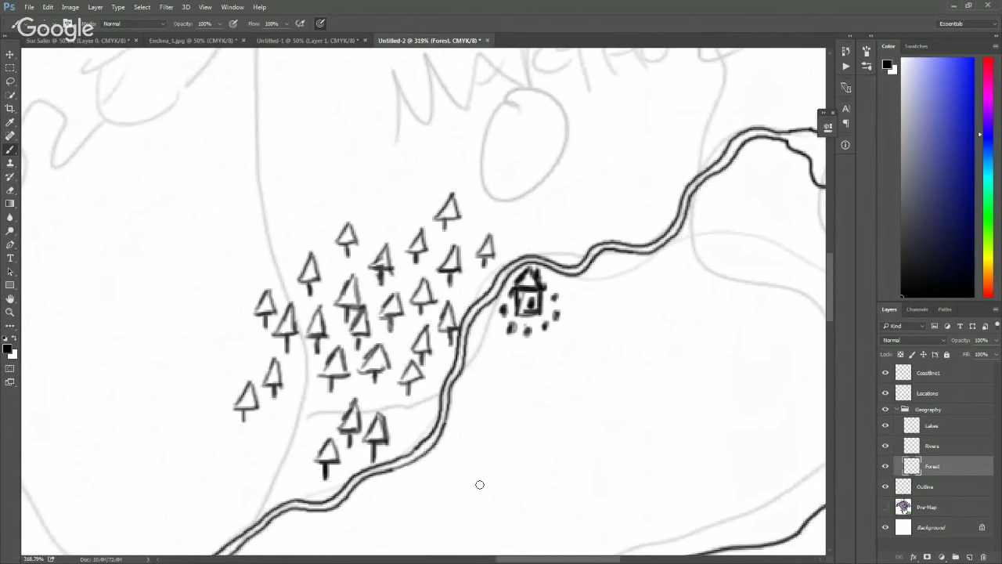
{"action": "left_click_drag", "start_coordinate": [939, 448], "coordinate": [948, 475]}
{"action": "key", "text": "ctrl+alt+z"}
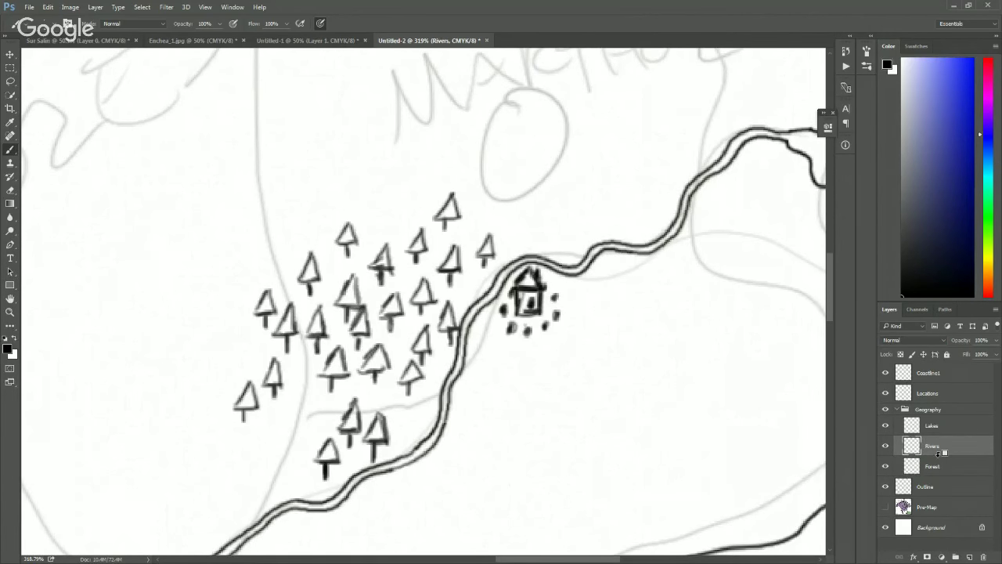
{"action": "key", "text": "ctrl+alt+z"}
Step: Move the Rivers layer below the Forest layer and replace the tree overlapping the river with one on the river's east bank
{"action": "left_click_drag", "start_coordinate": [944, 454], "coordinate": [948, 468]}
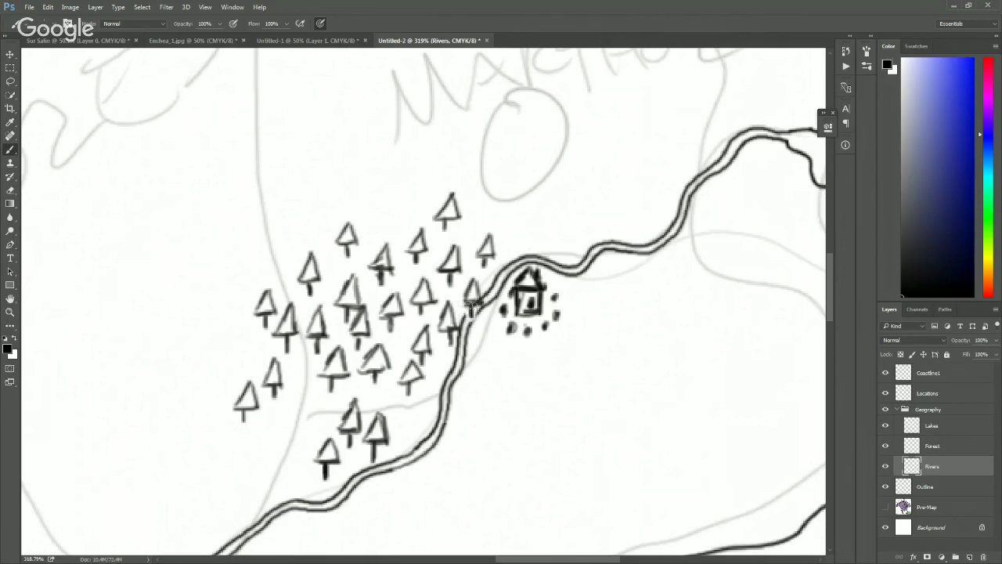
{"action": "left_click", "coordinate": [953, 446]}
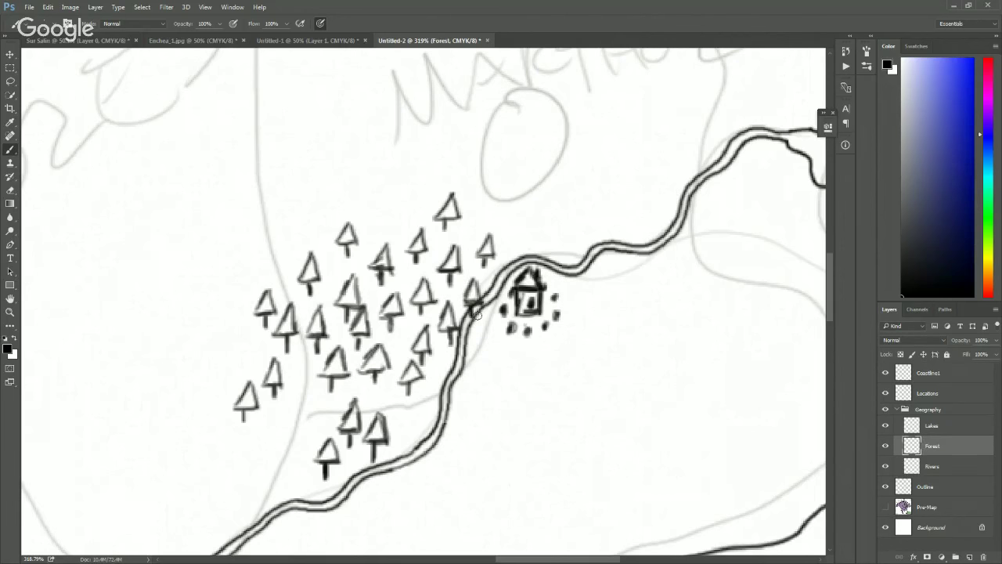
{"action": "left_click_drag", "start_coordinate": [469, 310], "coordinate": [474, 290]}
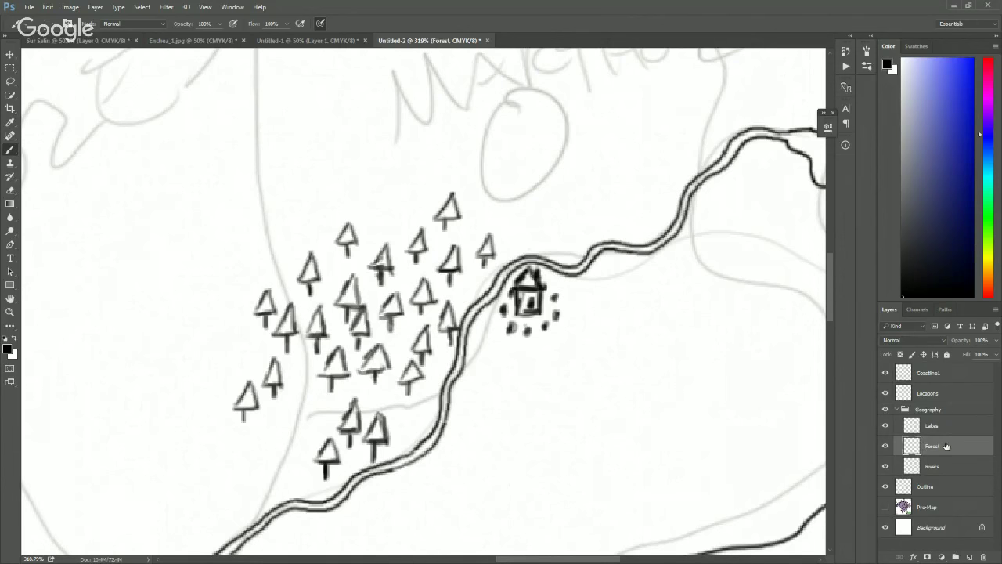
{"action": "mouse_move", "coordinate": [474, 326]}
{"action": "left_mouse_down"}
{"action": "mouse_move", "coordinate": [479, 336]}
{"action": "mouse_move", "coordinate": [479, 303]}
{"action": "mouse_move", "coordinate": [485, 324]}
{"action": "left_mouse_up"}
Step: Reduce the brush size and erase the part of the riverbank behind the new tree on the Rivers layer
{"action": "left_click", "coordinate": [932, 463]}
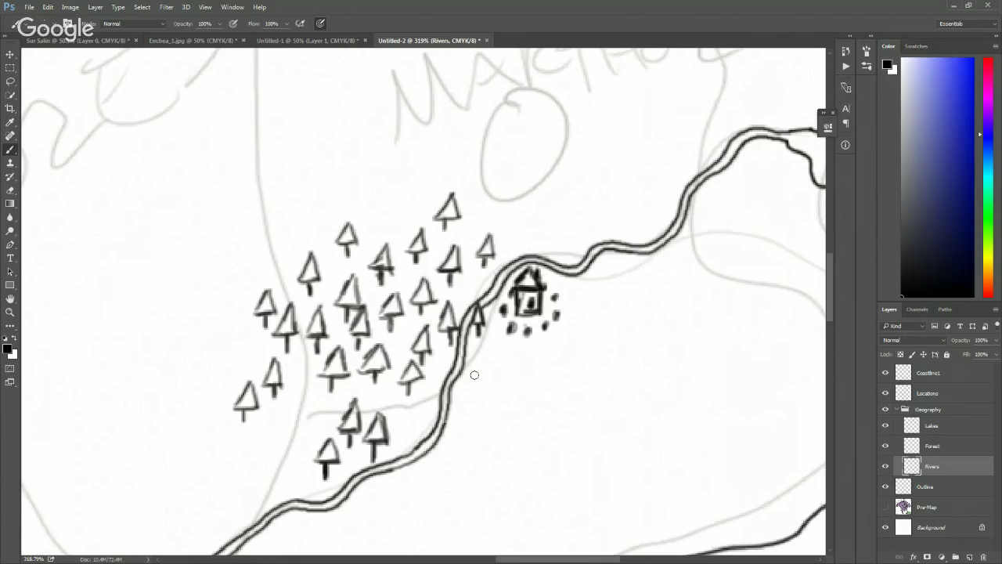
{"action": "key", "text": "["}
{"action": "key", "text": "bracketright"}
{"action": "key", "text": "bracketleft"}
{"action": "key", "text": "bracketleft"}
{"action": "key", "text": "bracketleft"}
Step: Hide the Outline layer and review the whole map without the rough sketch
{"action": "left_click", "coordinate": [885, 486]}
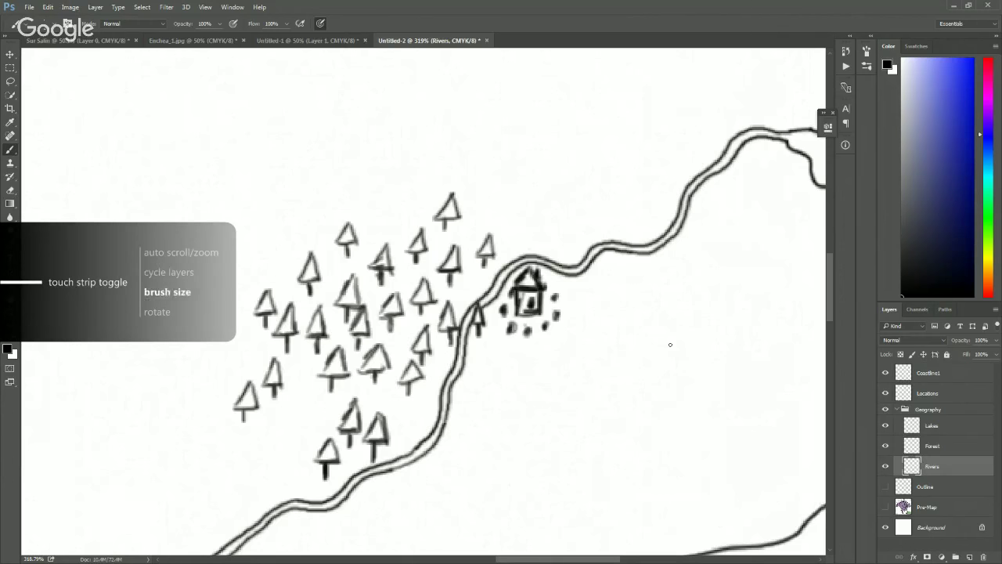
{"action": "scroll", "coordinate": [669, 343], "scroll_direction": "down", "scroll_amount": 8}
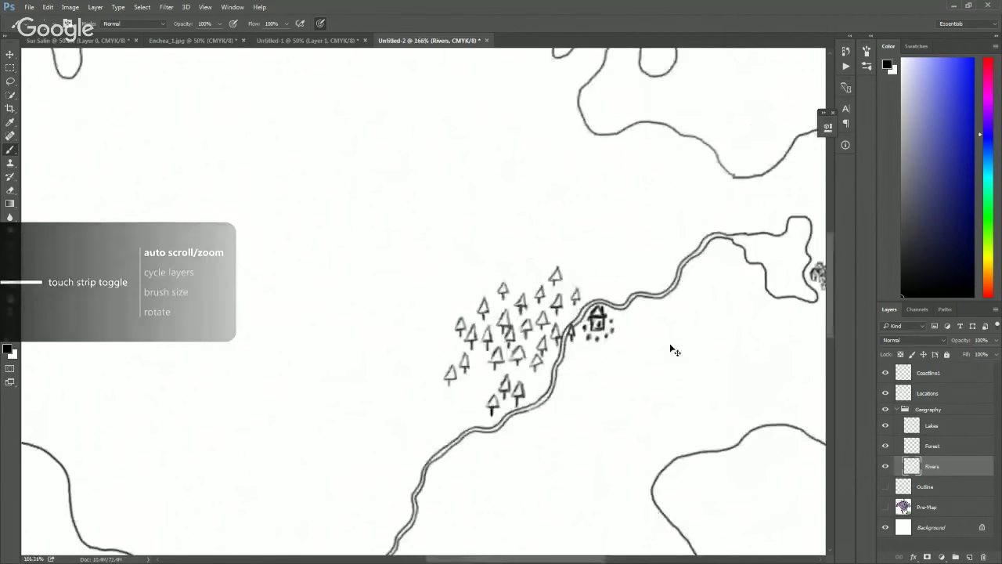
{"action": "scroll", "coordinate": [731, 452], "scroll_direction": "down", "scroll_amount": 3}
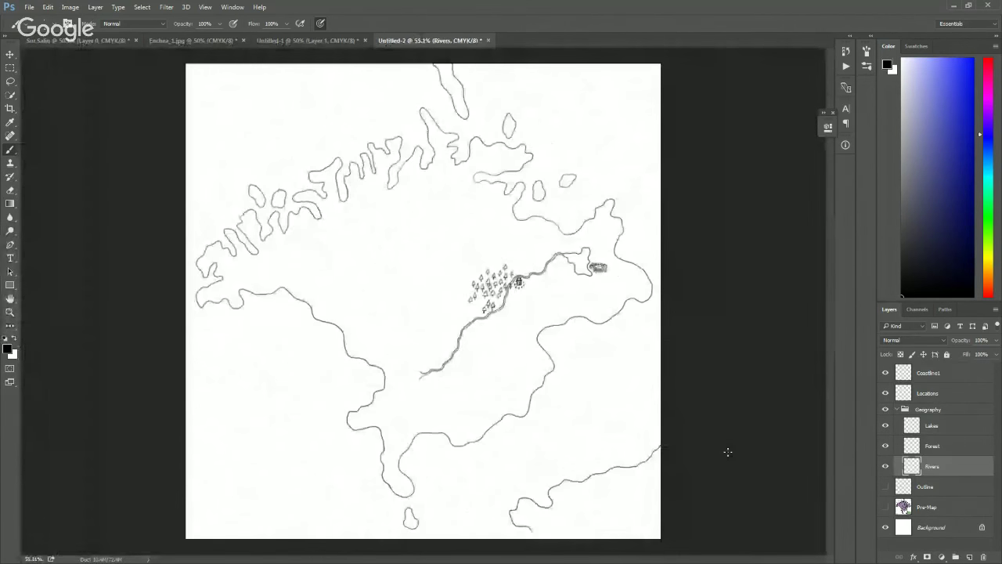
{"action": "scroll", "coordinate": [513, 352], "scroll_direction": "up", "scroll_amount": 1}
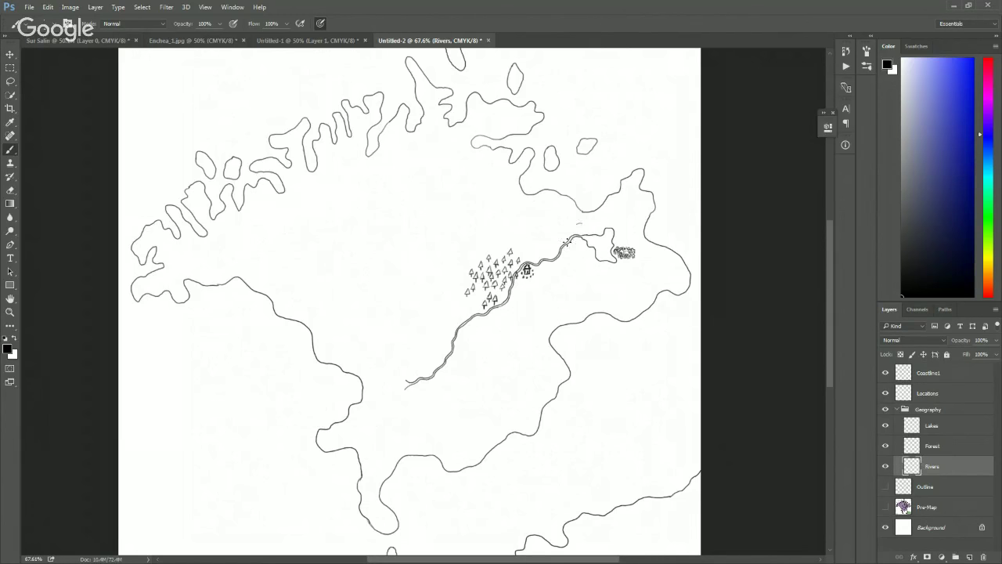
{"action": "left_click_drag", "start_coordinate": [567, 241], "coordinate": [583, 233]}
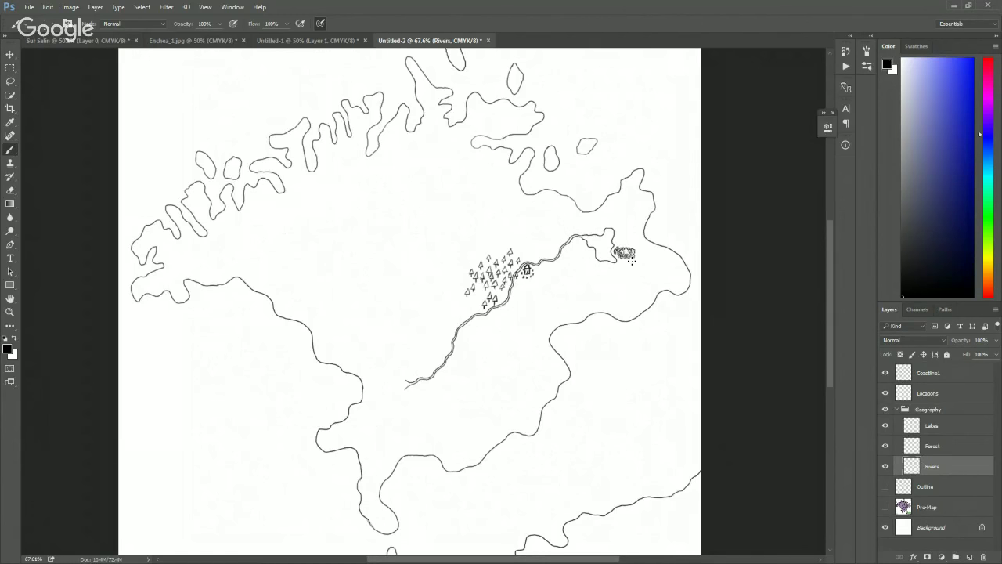
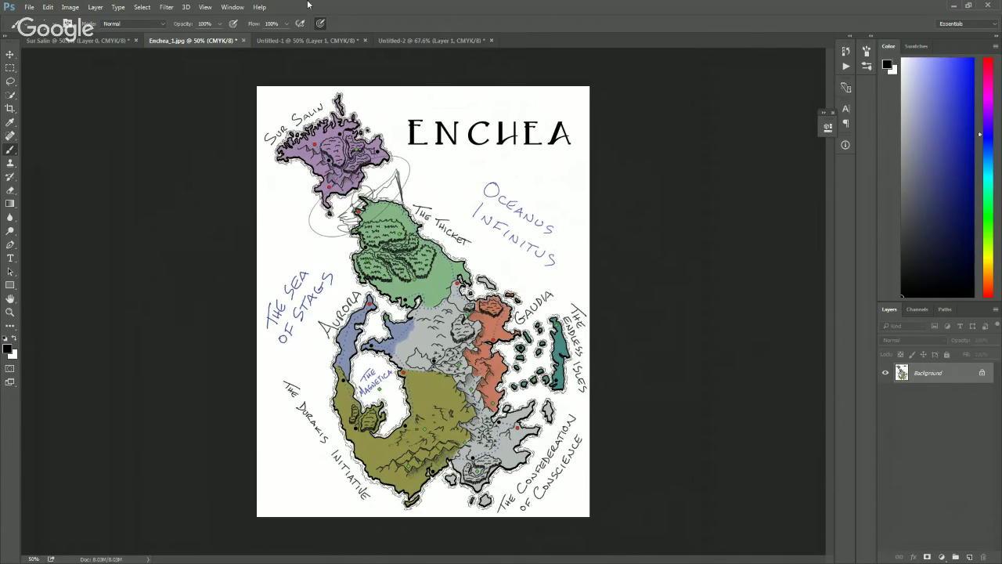
Step: Return to the Untitled-2 map document and show the Outline layer again
{"action": "left_click", "coordinate": [436, 43]}
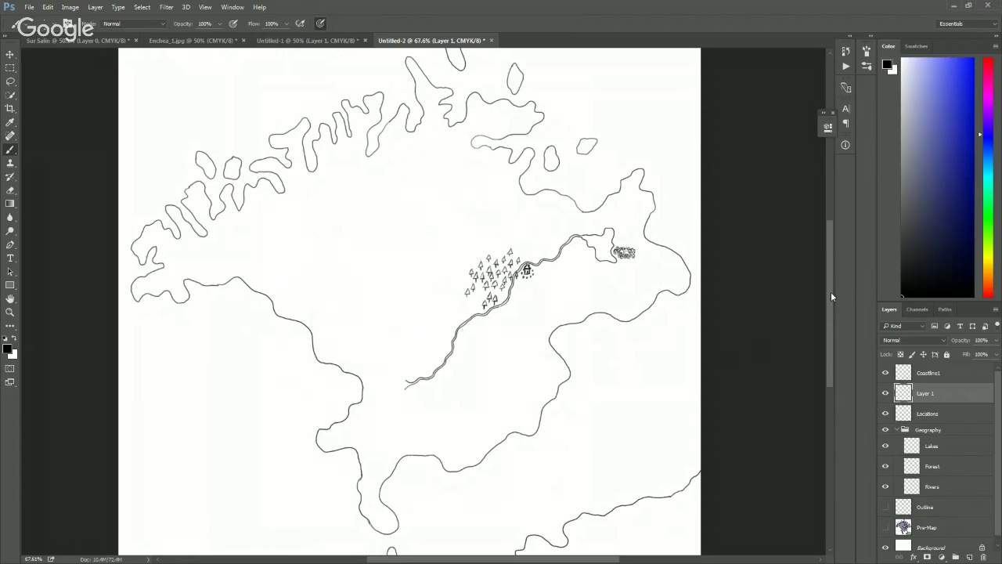
{"action": "left_click", "coordinate": [886, 506]}
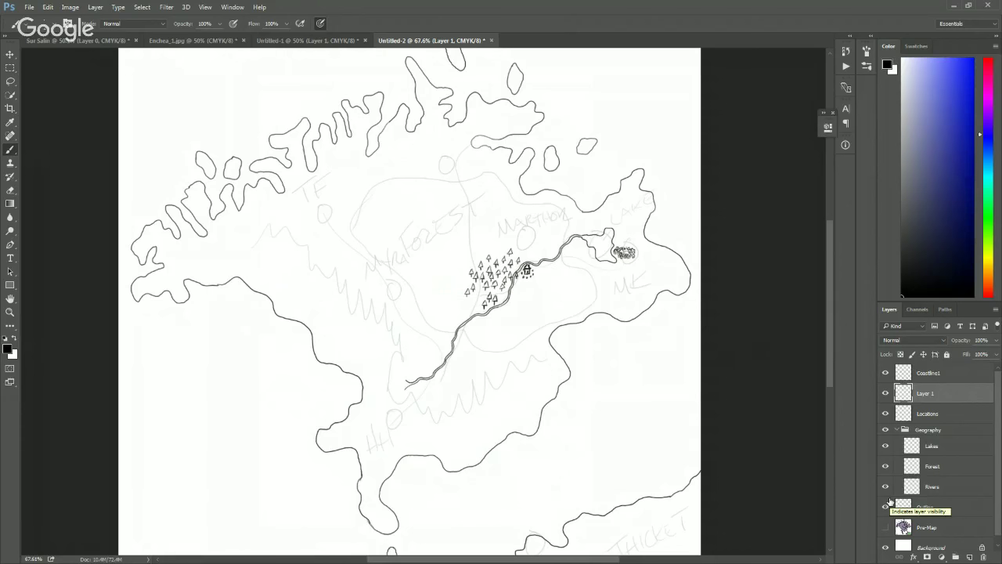
{"action": "scroll", "coordinate": [478, 146], "scroll_direction": "up", "scroll_amount": 5}
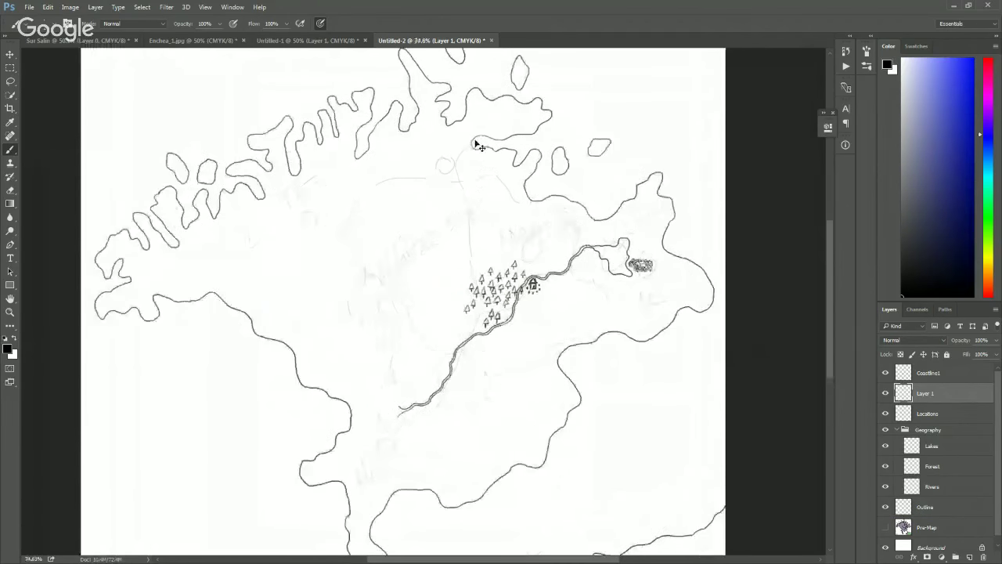
{"action": "scroll", "coordinate": [477, 147], "scroll_direction": "up", "scroll_amount": 2}
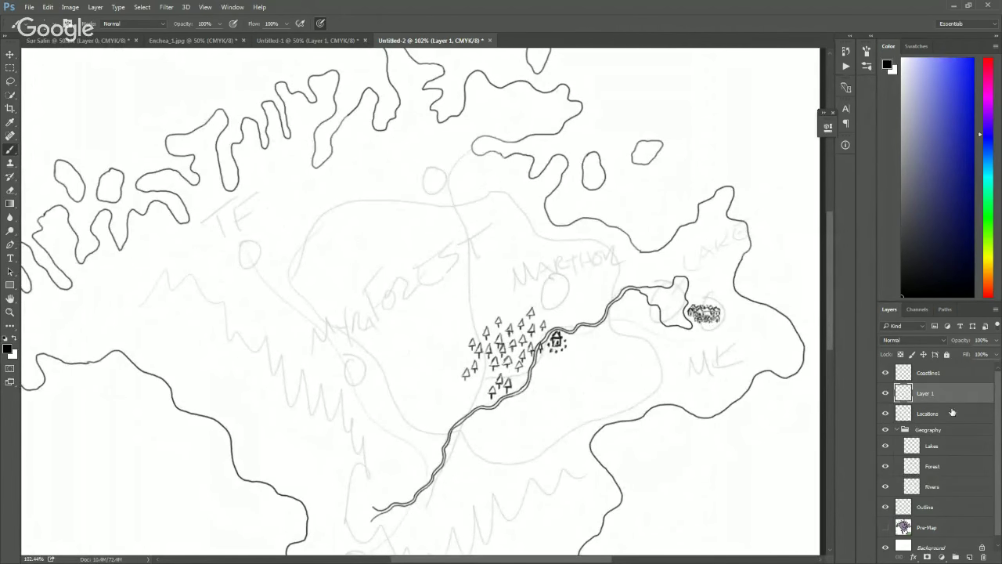
Step: On the Rivers layer, draw the first winding stretch of a second river southwest from the inlet on the northern coast
{"action": "left_click", "coordinate": [944, 490]}
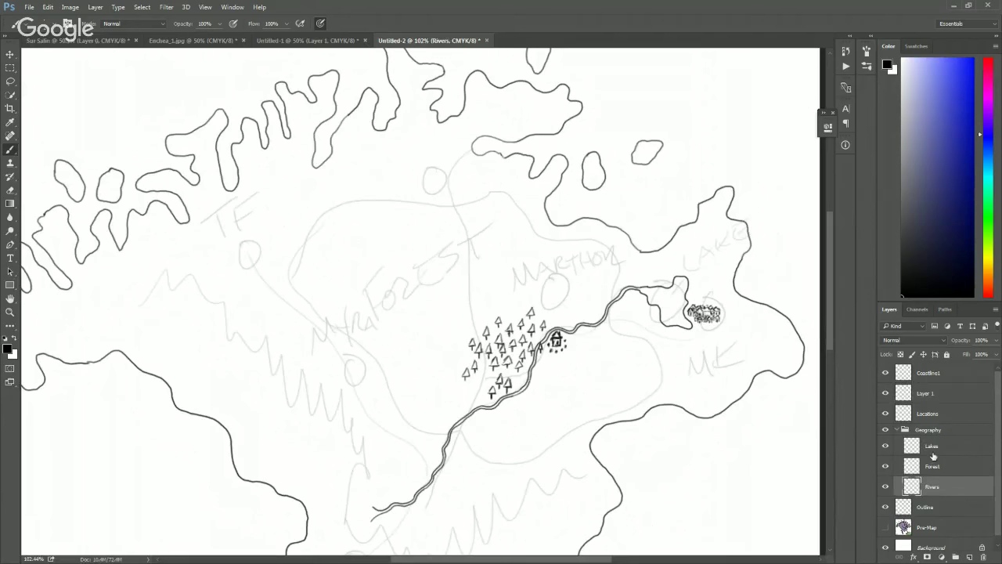
{"action": "scroll", "coordinate": [475, 147], "scroll_direction": "up", "scroll_amount": 2}
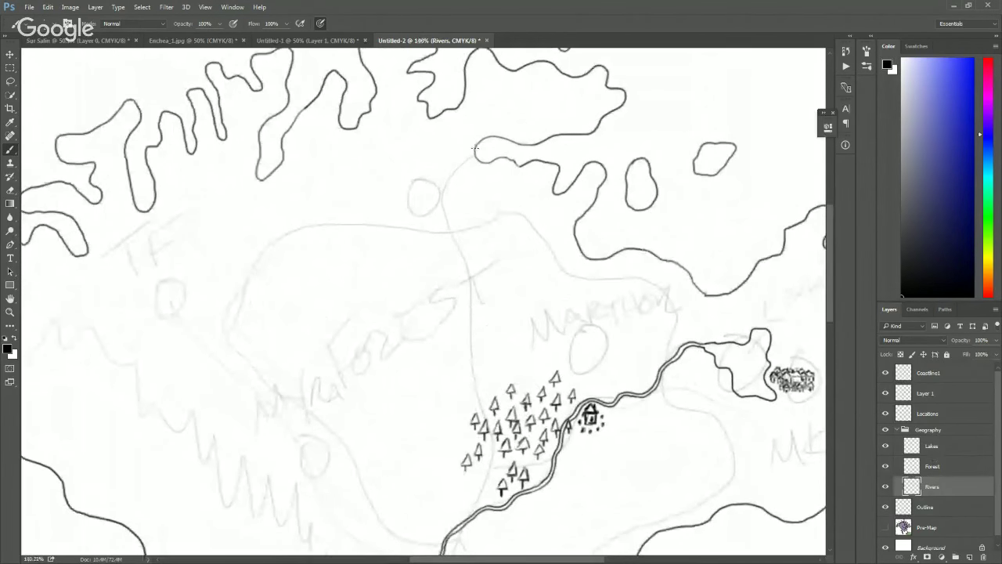
{"action": "mouse_move", "coordinate": [475, 149]}
{"action": "left_mouse_down"}
{"action": "mouse_move", "coordinate": [444, 183]}
{"action": "mouse_move", "coordinate": [442, 206]}
{"action": "mouse_move", "coordinate": [445, 250]}
{"action": "mouse_move", "coordinate": [471, 282]}
{"action": "mouse_move", "coordinate": [471, 340]}
{"action": "left_mouse_up"}
{"action": "key", "text": "ctrl+z"}
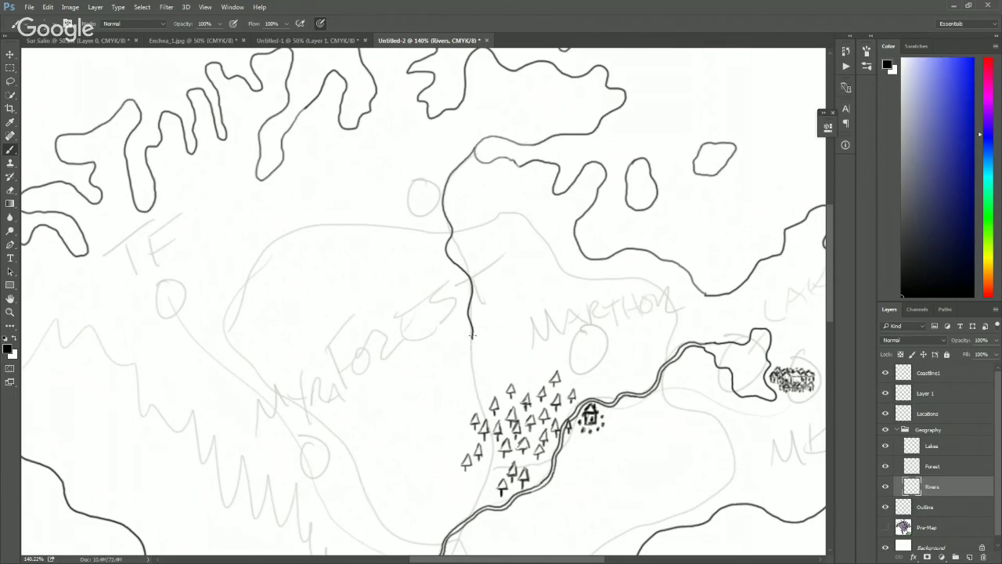
{"action": "key", "text": "ctrl+z"}
{"action": "mouse_move", "coordinate": [474, 147]}
{"action": "left_mouse_down"}
{"action": "mouse_move", "coordinate": [444, 194]}
{"action": "mouse_move", "coordinate": [455, 212]}
{"action": "mouse_move", "coordinate": [438, 233]}
{"action": "mouse_move", "coordinate": [458, 249]}
{"action": "left_mouse_up"}
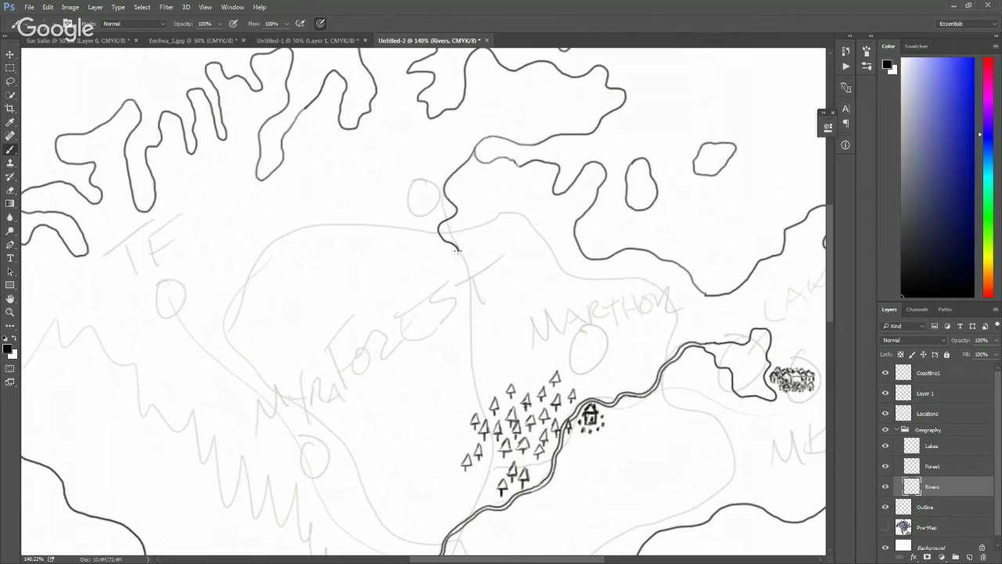
Step: Continue the northern river's winding line southward, roughly following the sketched route, into the edge of the tree cluster
{"action": "mouse_move", "coordinate": [458, 250]}
{"action": "left_mouse_down"}
{"action": "mouse_move", "coordinate": [469, 278]}
{"action": "mouse_move", "coordinate": [461, 302]}
{"action": "mouse_move", "coordinate": [471, 386]}
{"action": "left_mouse_up"}
{"action": "key", "text": "ctrl+z"}
{"action": "key", "text": "ctrl+z"}
{"action": "left_click_drag", "start_coordinate": [471, 351], "coordinate": [465, 395]}
{"action": "key", "text": "ctrl+z"}
{"action": "key", "text": "ctrl+z"}
{"action": "key", "text": "ctrl+z"}
{"action": "mouse_move", "coordinate": [471, 348]}
{"action": "left_mouse_down"}
{"action": "mouse_move", "coordinate": [484, 379]}
{"action": "mouse_move", "coordinate": [477, 407]}
{"action": "mouse_move", "coordinate": [495, 426]}
{"action": "left_mouse_up"}
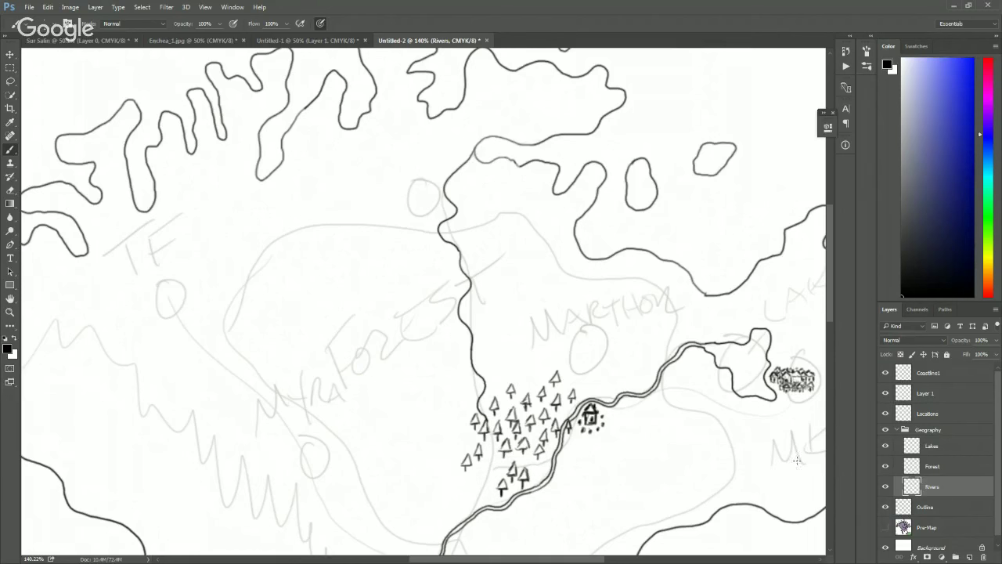
Step: Hide the Forest layer and extend the northern river's line south until it meets the main river
{"action": "left_click", "coordinate": [885, 466]}
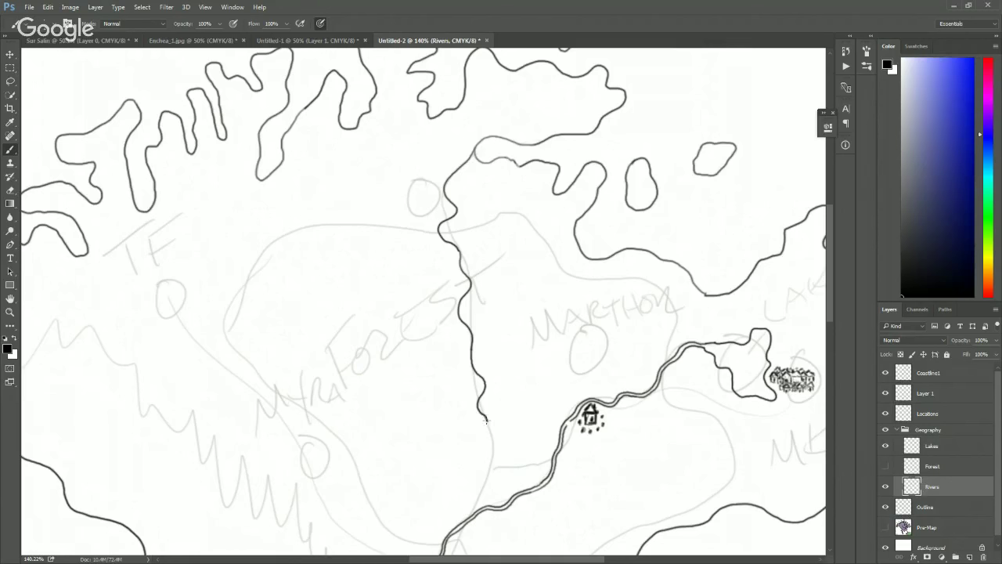
{"action": "mouse_move", "coordinate": [486, 419]}
{"action": "left_mouse_down"}
{"action": "mouse_move", "coordinate": [490, 469]}
{"action": "mouse_move", "coordinate": [472, 512]}
{"action": "left_mouse_up"}
{"action": "scroll", "coordinate": [474, 514], "scroll_direction": "up", "scroll_amount": 6}
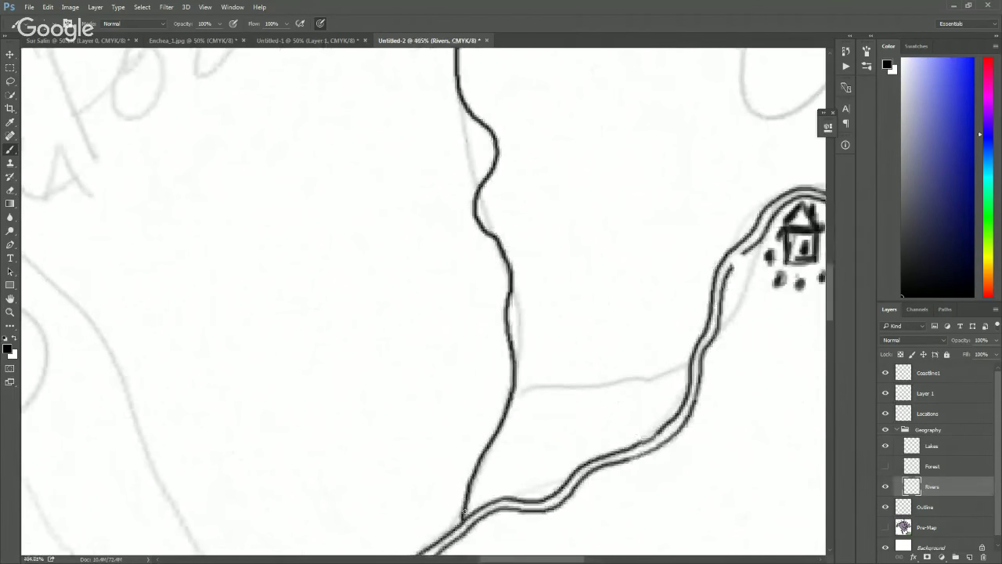
Step: Undo the northern river's last stretch and redraw it with more bends down to the main river
{"action": "key", "text": "ctrl+z"}
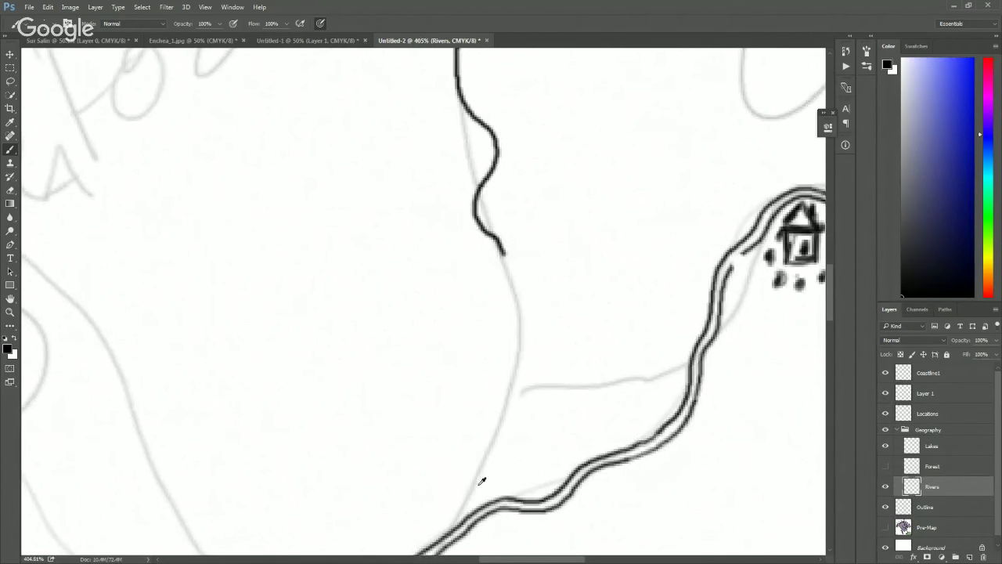
{"action": "mouse_move", "coordinate": [503, 252]}
{"action": "left_mouse_down"}
{"action": "mouse_move", "coordinate": [500, 299]}
{"action": "mouse_move", "coordinate": [516, 357]}
{"action": "mouse_move", "coordinate": [509, 398]}
{"action": "mouse_move", "coordinate": [467, 463]}
{"action": "mouse_move", "coordinate": [445, 532]}
{"action": "left_mouse_up"}
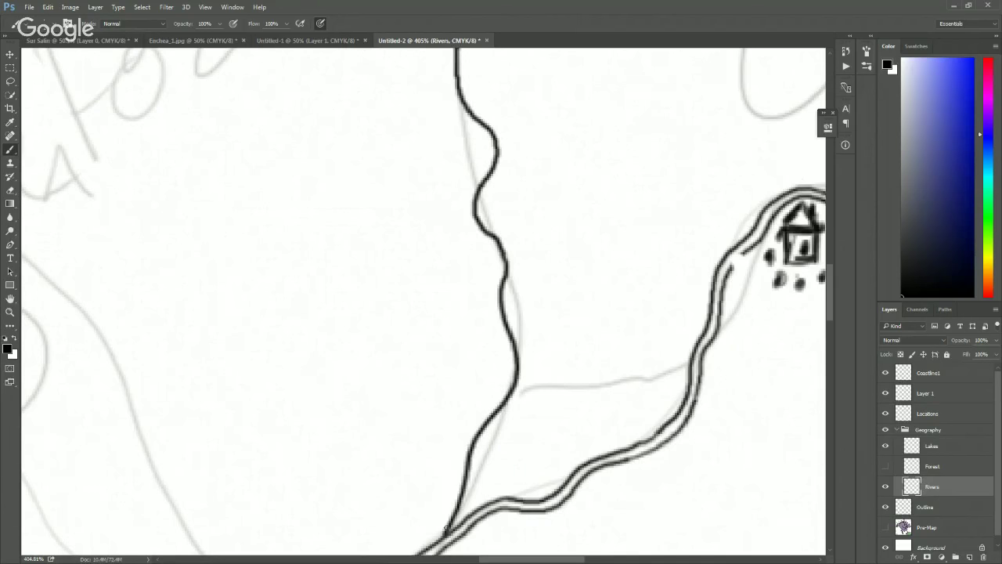
Step: Draw the northern river's parallel east bank from the junction with the main river up to the inlet on the northern coast
{"action": "left_click_drag", "start_coordinate": [479, 505], "coordinate": [471, 489]}
{"action": "scroll", "coordinate": [502, 443], "scroll_direction": "down", "scroll_amount": 3}
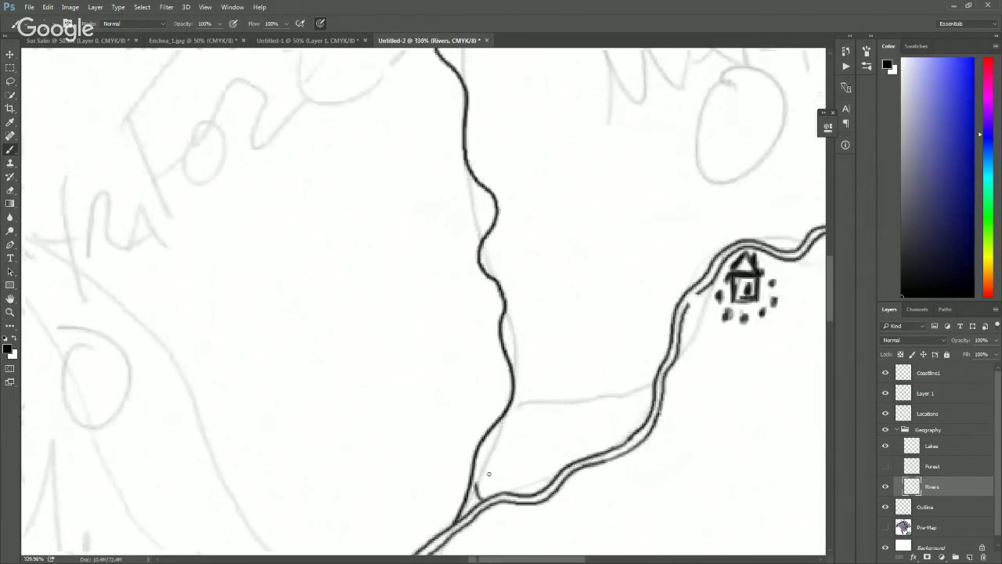
{"action": "mouse_move", "coordinate": [479, 485]}
{"action": "left_mouse_down"}
{"action": "mouse_move", "coordinate": [512, 411]}
{"action": "mouse_move", "coordinate": [504, 337]}
{"action": "mouse_move", "coordinate": [486, 309]}
{"action": "mouse_move", "coordinate": [498, 283]}
{"action": "left_mouse_up"}
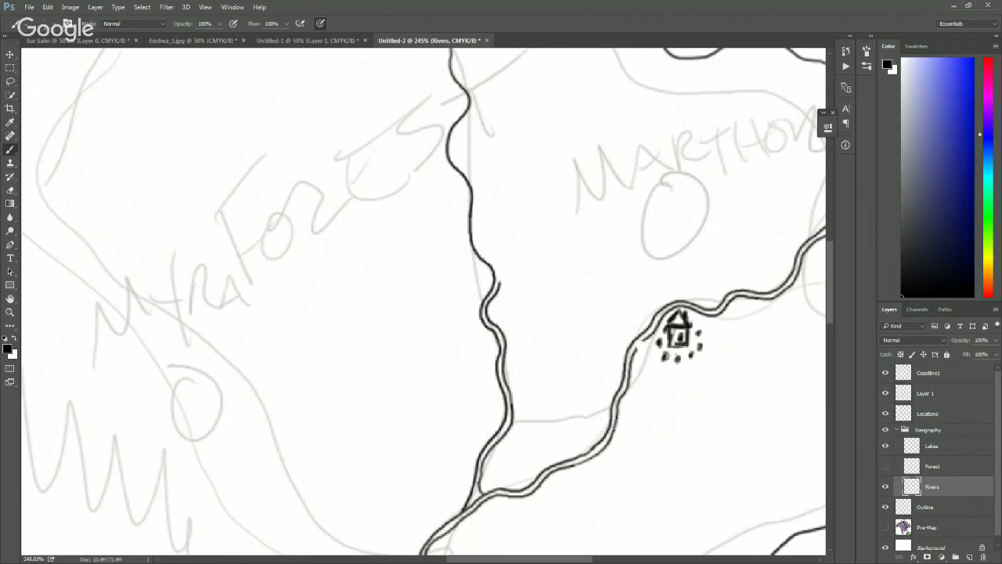
{"action": "mouse_move", "coordinate": [498, 282]}
{"action": "left_mouse_down"}
{"action": "mouse_move", "coordinate": [476, 241]}
{"action": "mouse_move", "coordinate": [475, 183]}
{"action": "mouse_move", "coordinate": [455, 153]}
{"action": "left_mouse_up"}
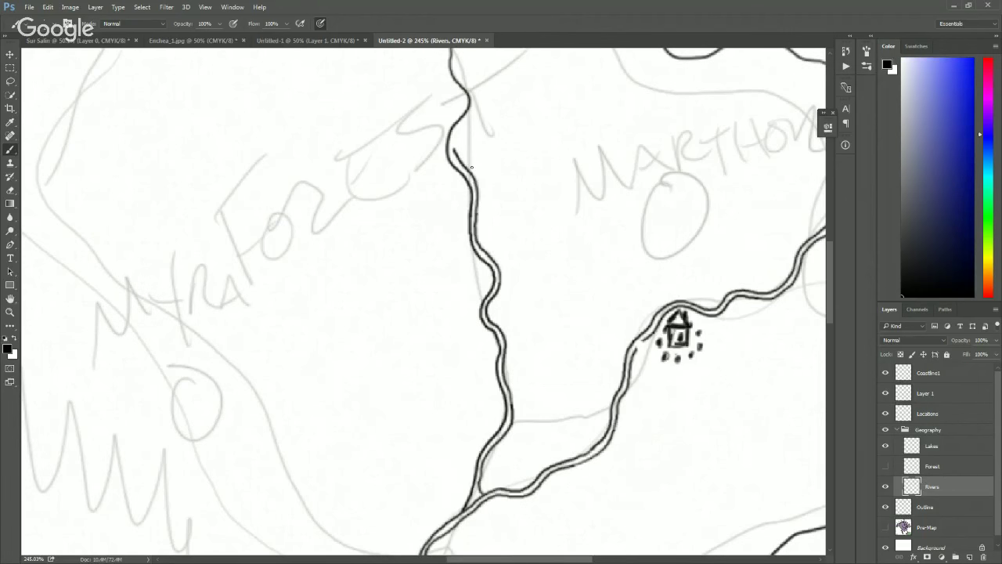
{"action": "left_click_drag", "start_coordinate": [454, 141], "coordinate": [477, 103]}
{"action": "scroll", "coordinate": [819, 287], "scroll_direction": "up", "scroll_amount": 5}
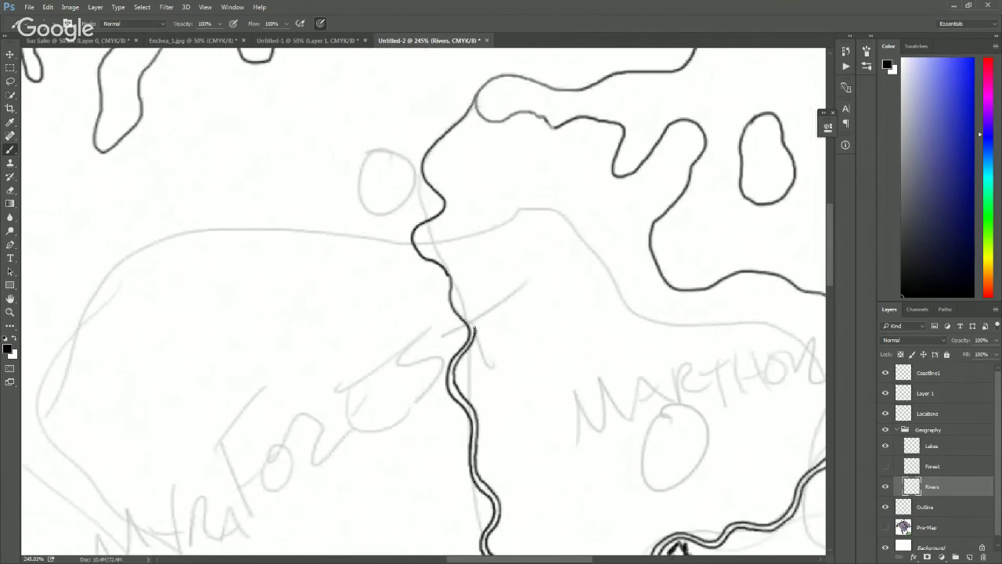
{"action": "mouse_move", "coordinate": [474, 329]}
{"action": "left_mouse_down"}
{"action": "mouse_move", "coordinate": [454, 271]}
{"action": "mouse_move", "coordinate": [419, 242]}
{"action": "mouse_move", "coordinate": [417, 229]}
{"action": "mouse_move", "coordinate": [451, 207]}
{"action": "mouse_move", "coordinate": [441, 201]}
{"action": "left_mouse_up"}
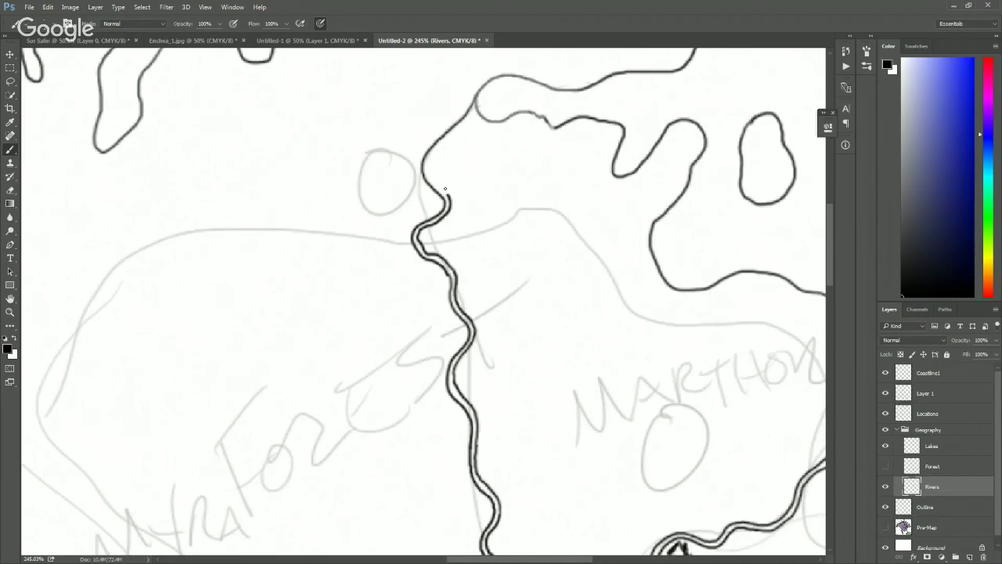
{"action": "mouse_move", "coordinate": [448, 196]}
{"action": "left_mouse_down"}
{"action": "mouse_move", "coordinate": [429, 174]}
{"action": "mouse_move", "coordinate": [432, 154]}
{"action": "mouse_move", "coordinate": [484, 116]}
{"action": "left_mouse_up"}
Step: On the Coastline1 layer, erase the coastline segment that closes off the northern river's mouth
{"action": "left_click", "coordinate": [939, 375]}
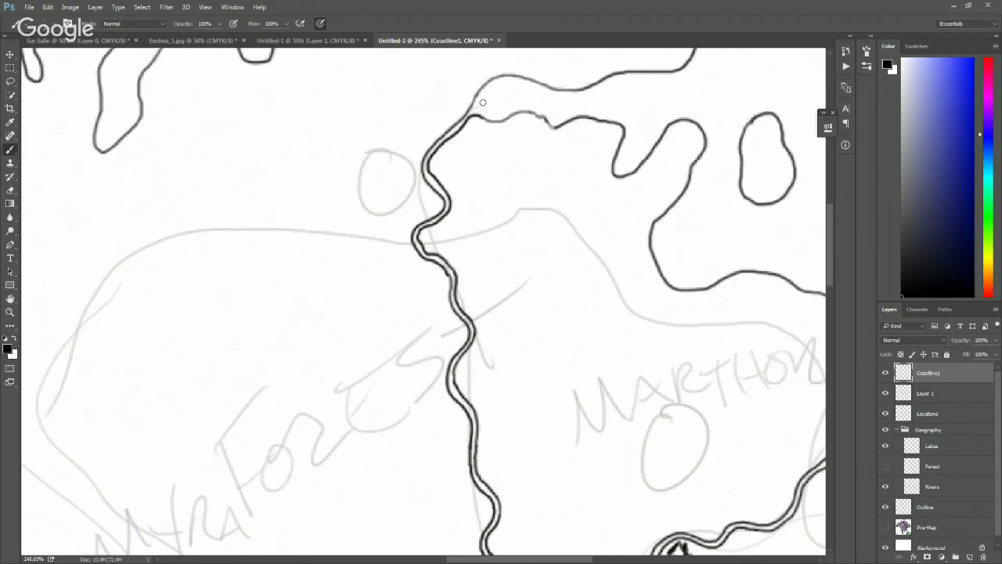
{"action": "key", "text": "bracketleft"}
{"action": "key", "text": "bracketleft"}
{"action": "key", "text": "bracketleft"}
Step: On the Rivers layer, erase the bank lines crossing the junction and redraw the west bank so both rivers merge
{"action": "left_click_drag", "start_coordinate": [828, 238], "coordinate": [825, 307]}
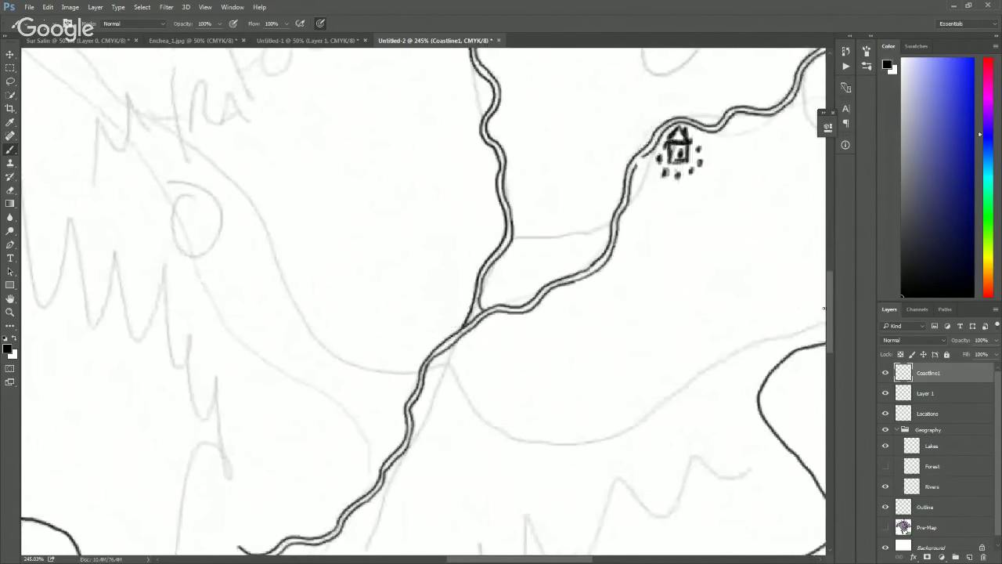
{"action": "left_click", "coordinate": [936, 486]}
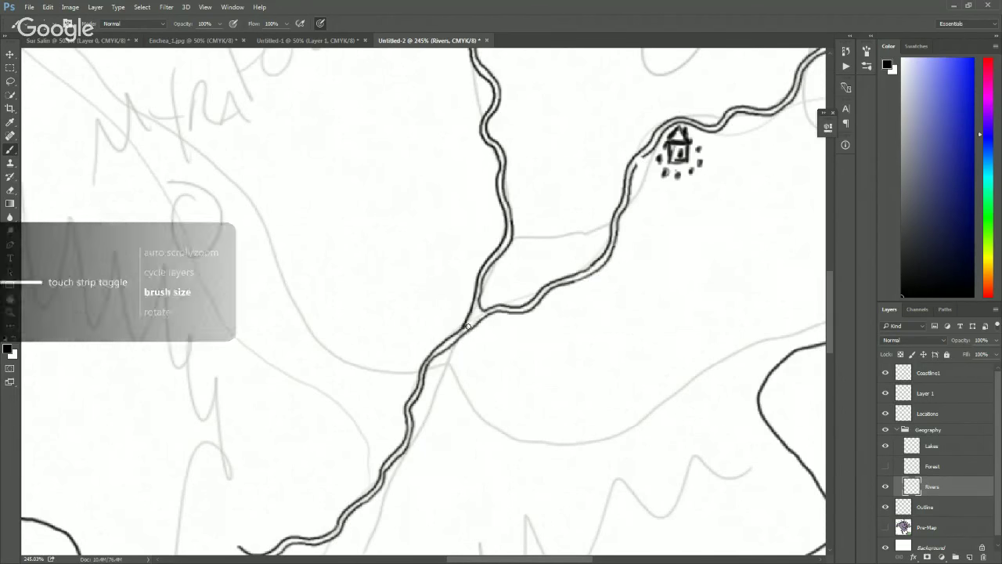
{"action": "left_click_drag", "start_coordinate": [470, 334], "coordinate": [466, 327]}
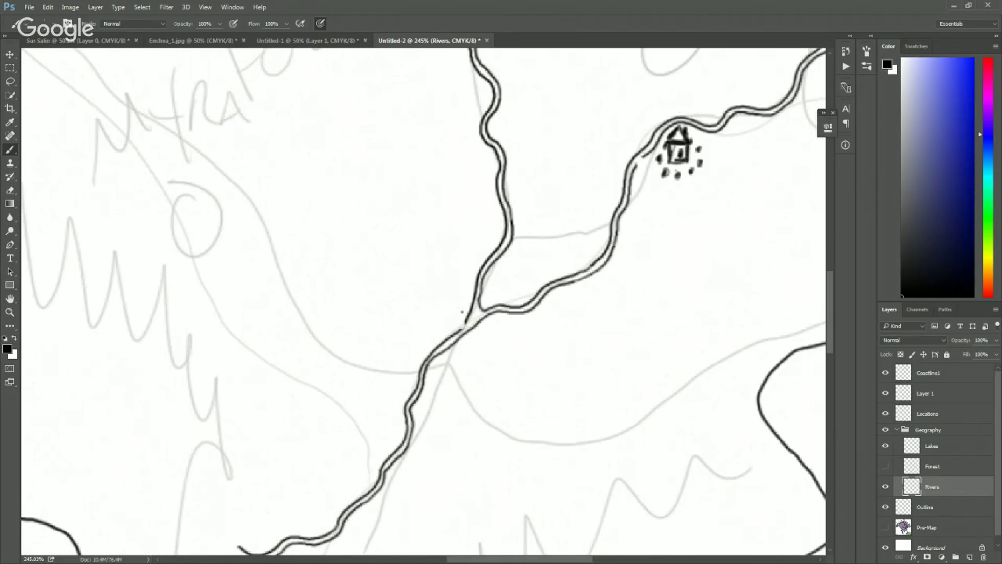
{"action": "left_click_drag", "start_coordinate": [468, 328], "coordinate": [463, 330]}
{"action": "key", "text": "ctrl+z"}
{"action": "left_click_drag", "start_coordinate": [474, 300], "coordinate": [470, 313]}
Step: Hide the Outline layer and show the Forest layer again to check the rivers against the trees
{"action": "left_click", "coordinate": [885, 507]}
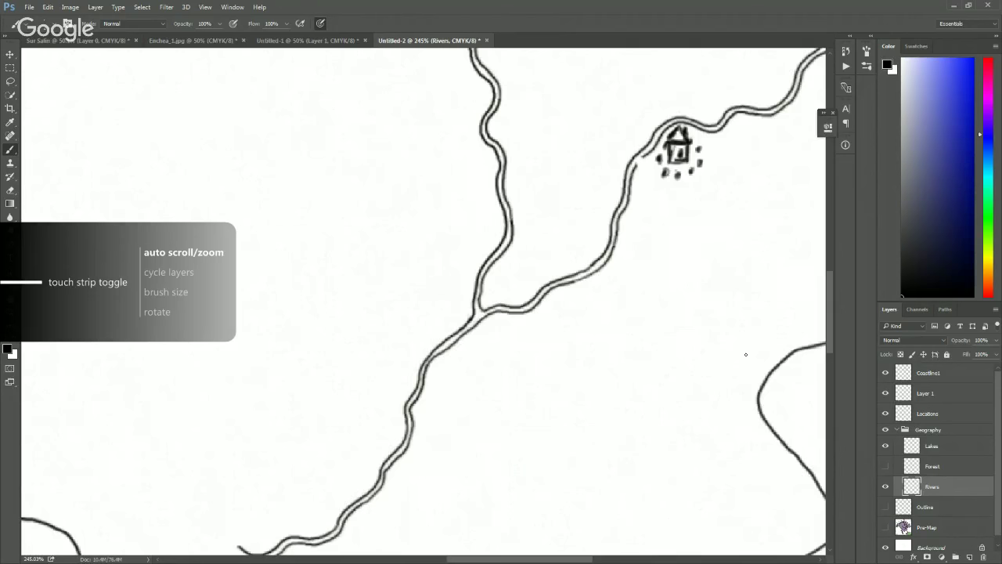
{"action": "scroll", "coordinate": [756, 348], "scroll_direction": "down", "scroll_amount": 6}
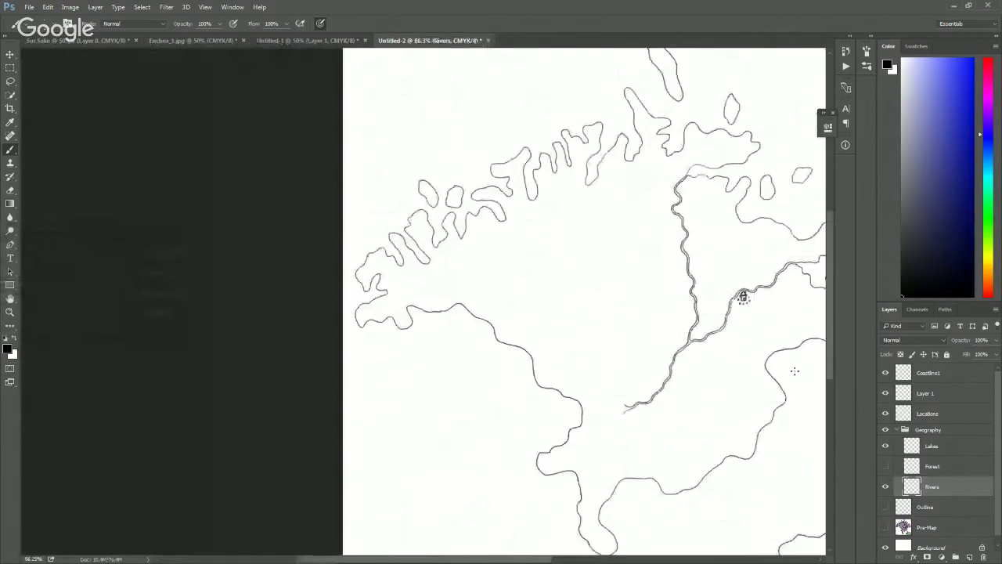
{"action": "scroll", "coordinate": [738, 352], "scroll_direction": "down", "scroll_amount": 1}
{"action": "scroll", "coordinate": [490, 277], "scroll_direction": "up", "scroll_amount": 4}
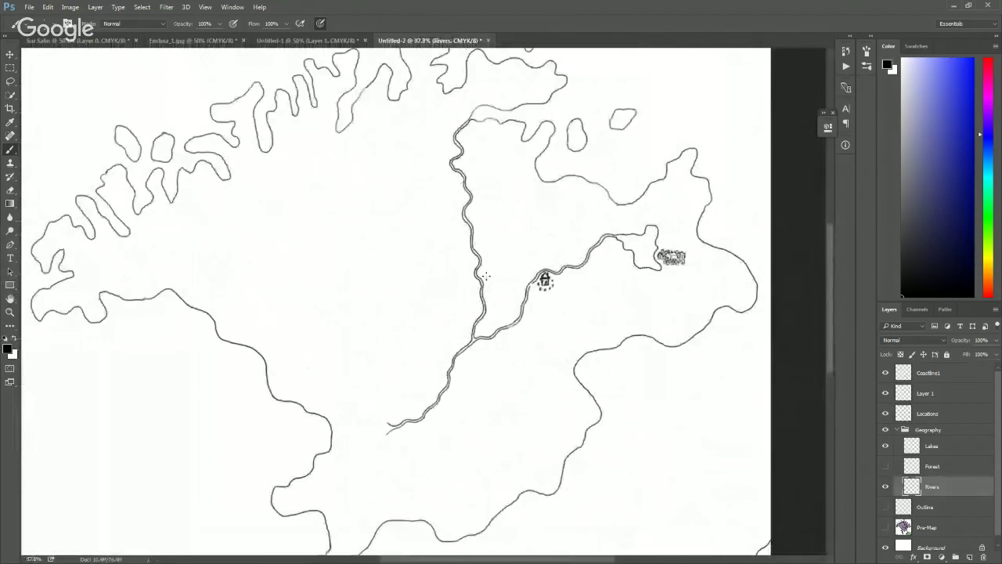
{"action": "left_click", "coordinate": [885, 466]}
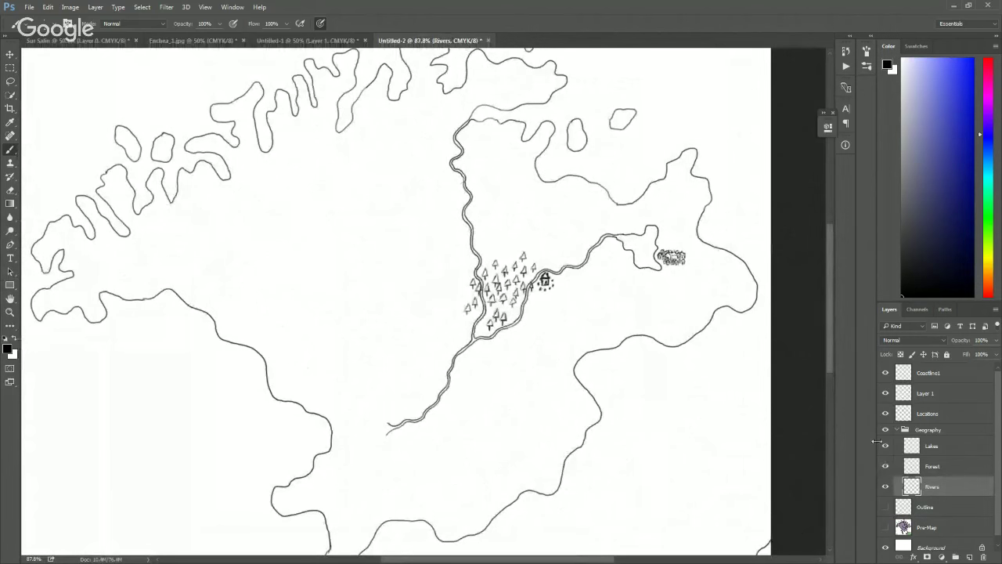
Step: Clean up the overlapping tree and bank lines where the northern river crosses the forest, working on the Forest and Rivers layers
{"action": "scroll", "coordinate": [479, 284], "scroll_direction": "up", "scroll_amount": 6}
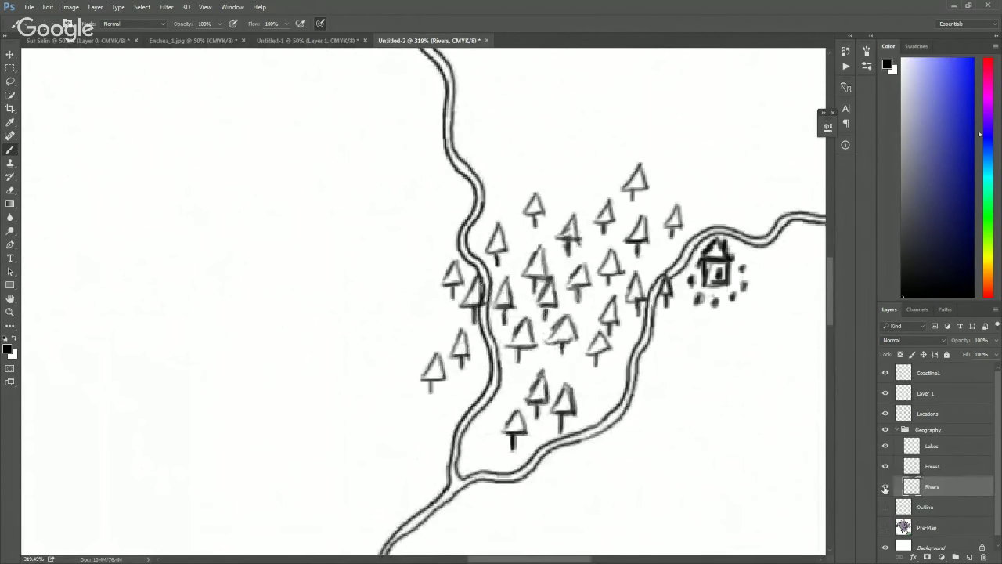
{"action": "left_click", "coordinate": [885, 486]}
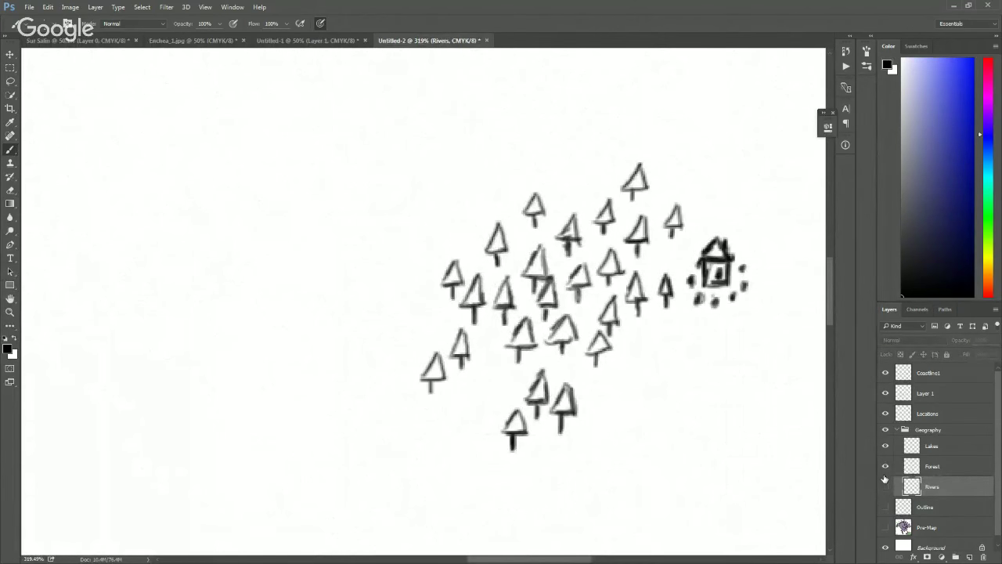
{"action": "left_click", "coordinate": [949, 465]}
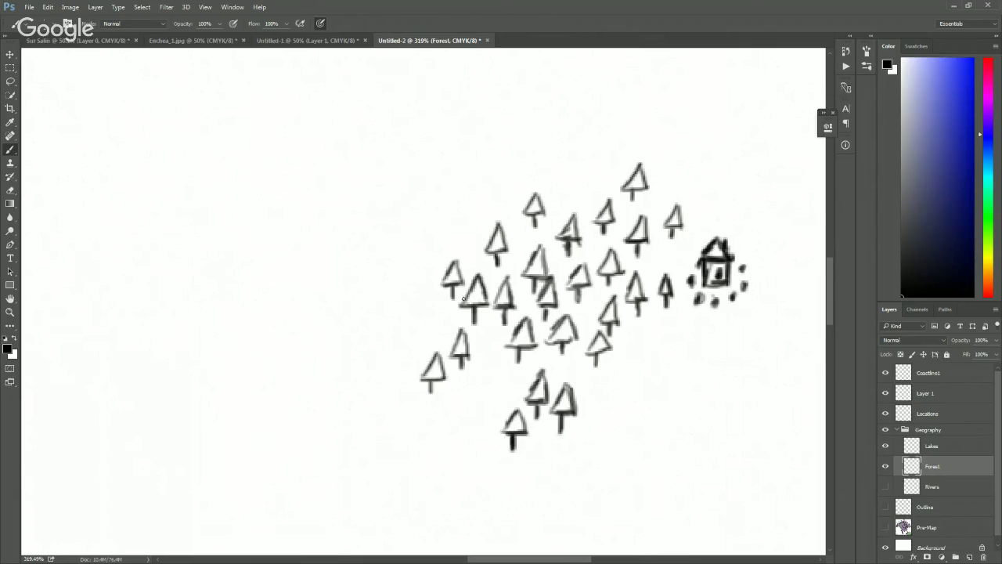
{"action": "left_click", "coordinate": [886, 487]}
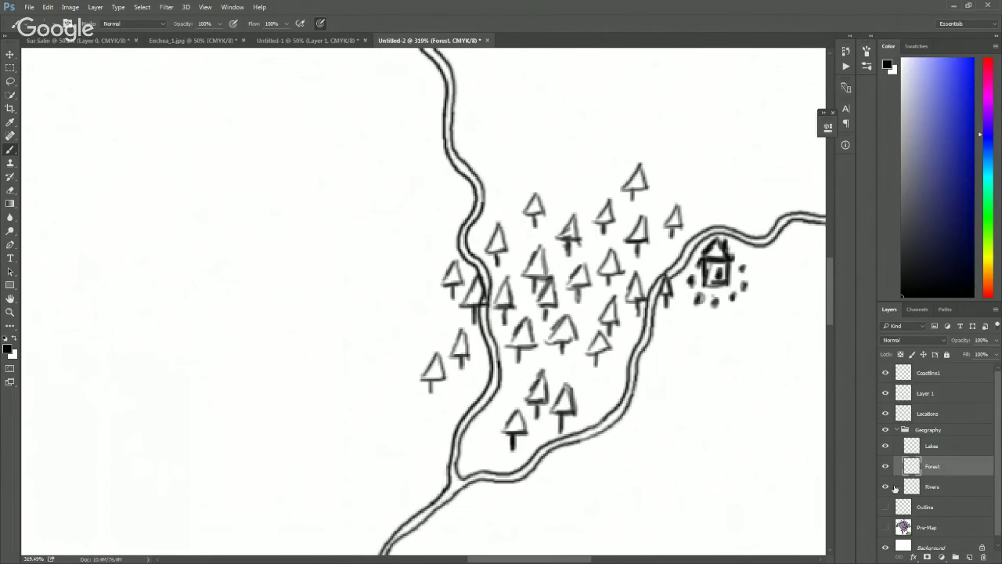
{"action": "left_click", "coordinate": [942, 486]}
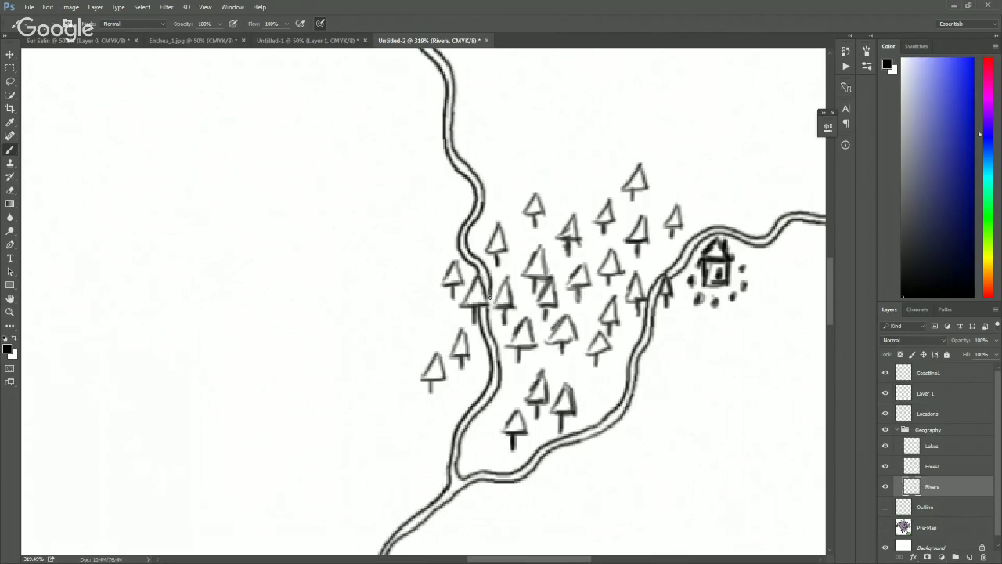
{"action": "left_click", "coordinate": [944, 467]}
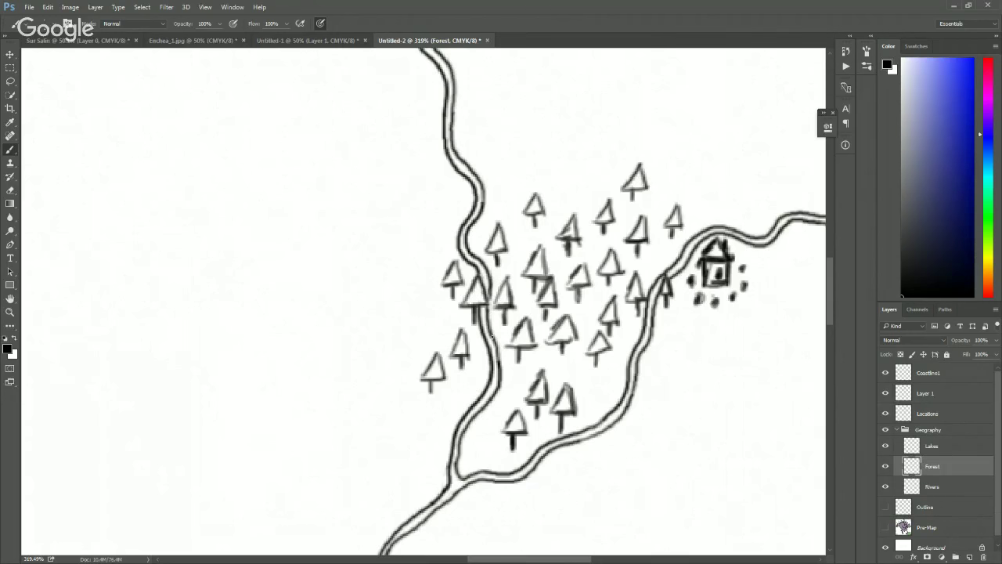
{"action": "left_click", "coordinate": [940, 487]}
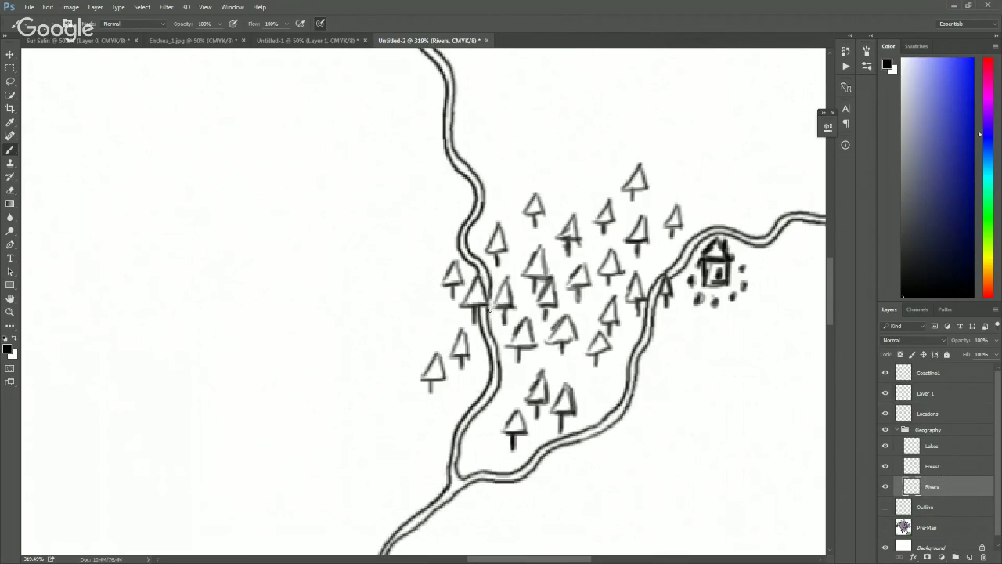
Step: Show the Outline layer, and collapse and hide the Geography group
{"action": "scroll", "coordinate": [489, 309], "scroll_direction": "down", "scroll_amount": 8}
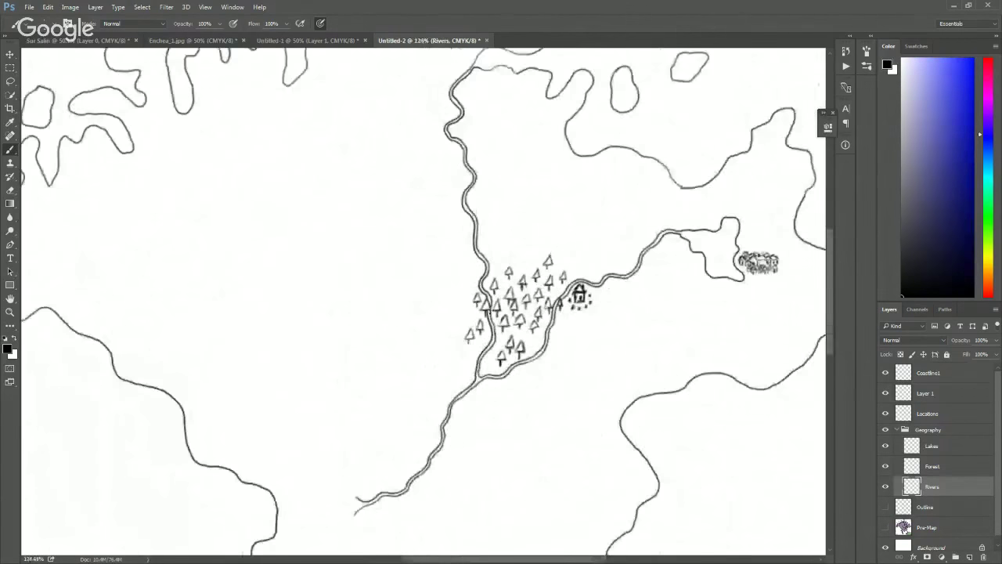
{"action": "scroll", "coordinate": [493, 305], "scroll_direction": "down", "scroll_amount": 1}
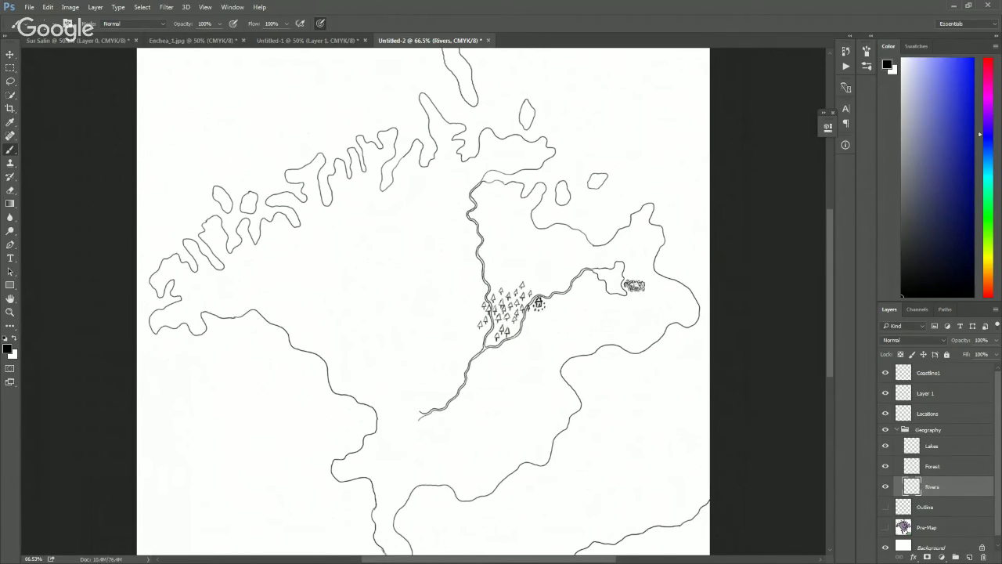
{"action": "left_click", "coordinate": [885, 506]}
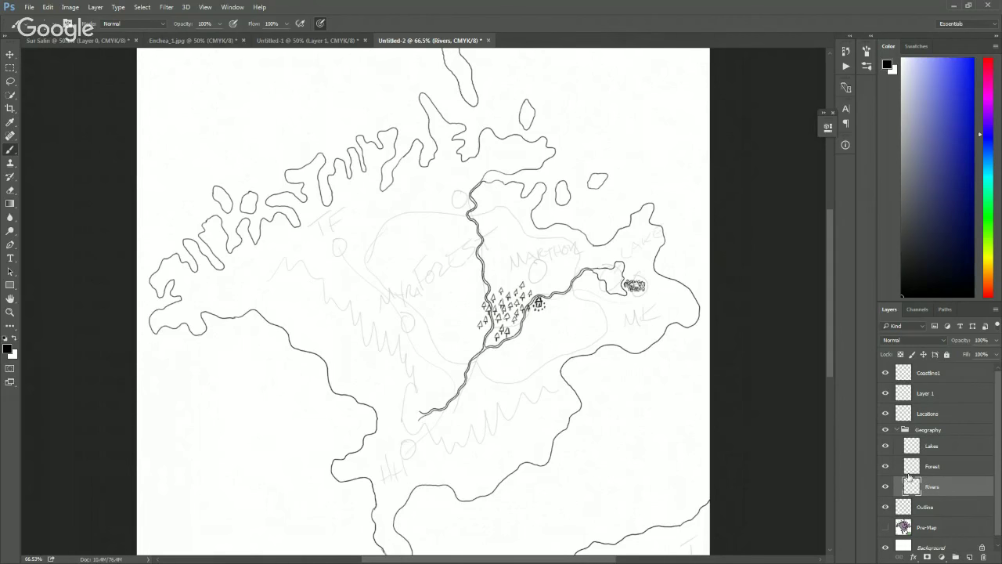
{"action": "left_click", "coordinate": [885, 465]}
{"action": "left_click", "coordinate": [885, 446]}
{"action": "left_click", "coordinate": [886, 429]}
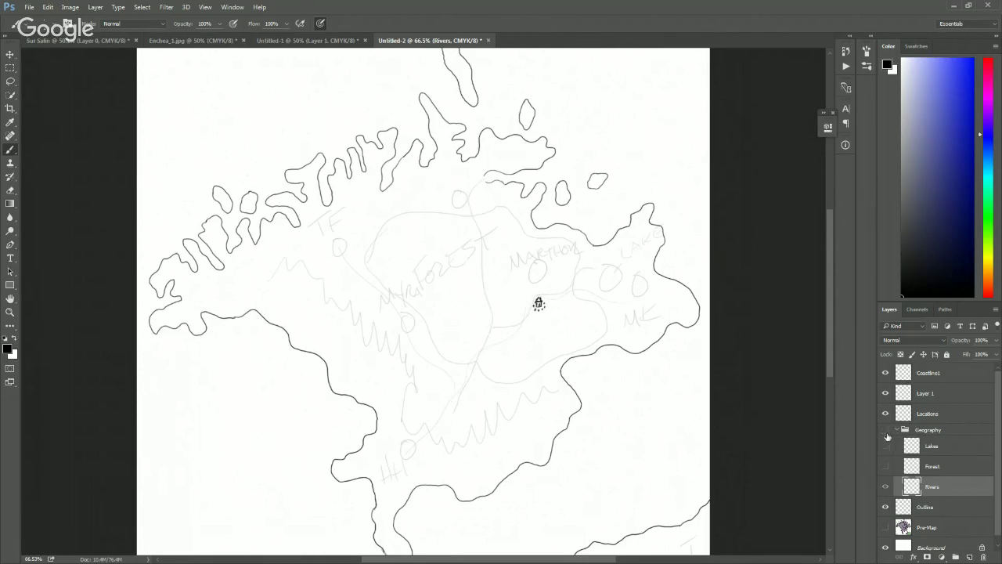
{"action": "left_click", "coordinate": [886, 466]}
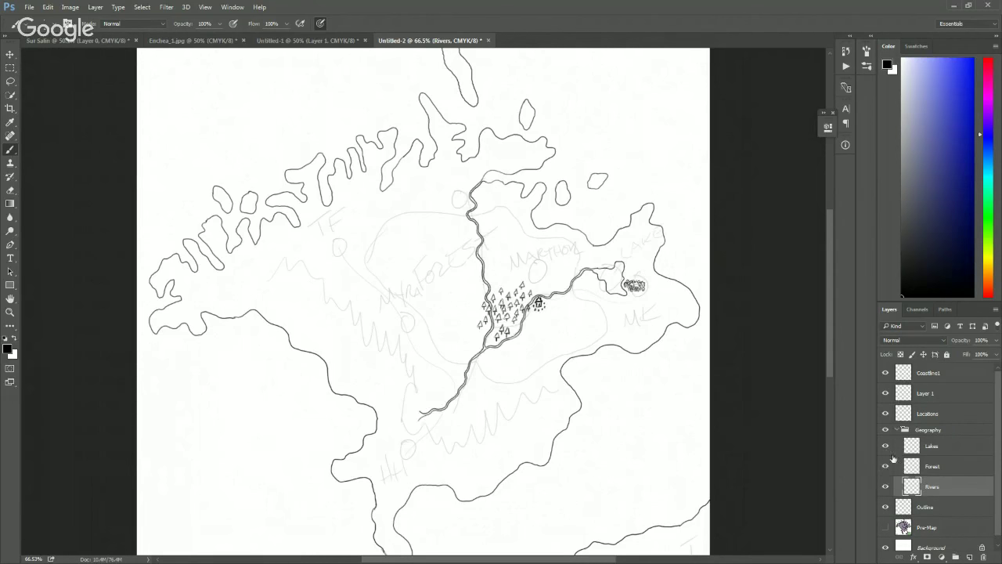
{"action": "left_click", "coordinate": [896, 429]}
{"action": "left_click", "coordinate": [886, 429]}
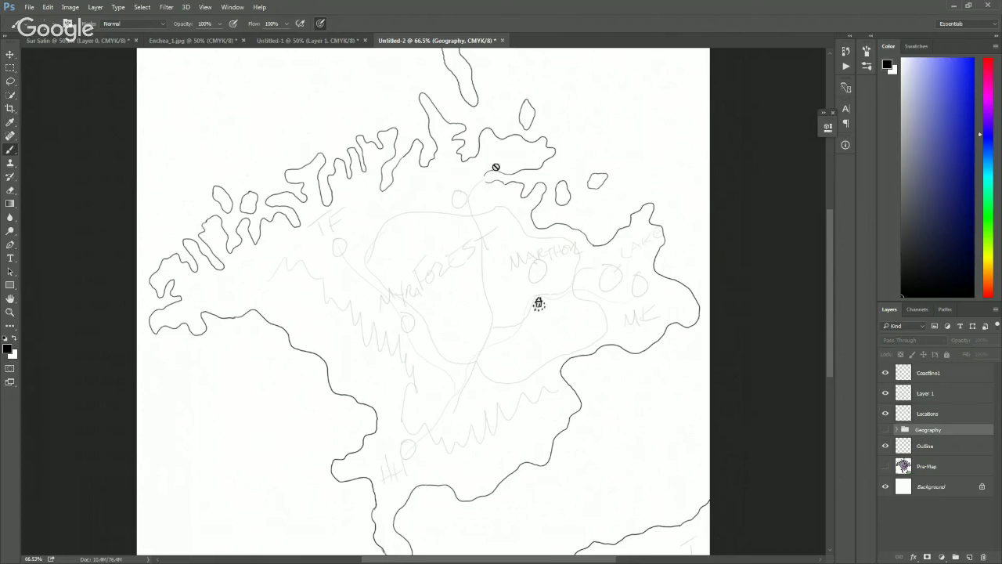
Step: On the Outline layer, erase the rough river lines already inked, comparing the sketch with the Pre-Map layer
{"action": "left_click", "coordinate": [954, 413]}
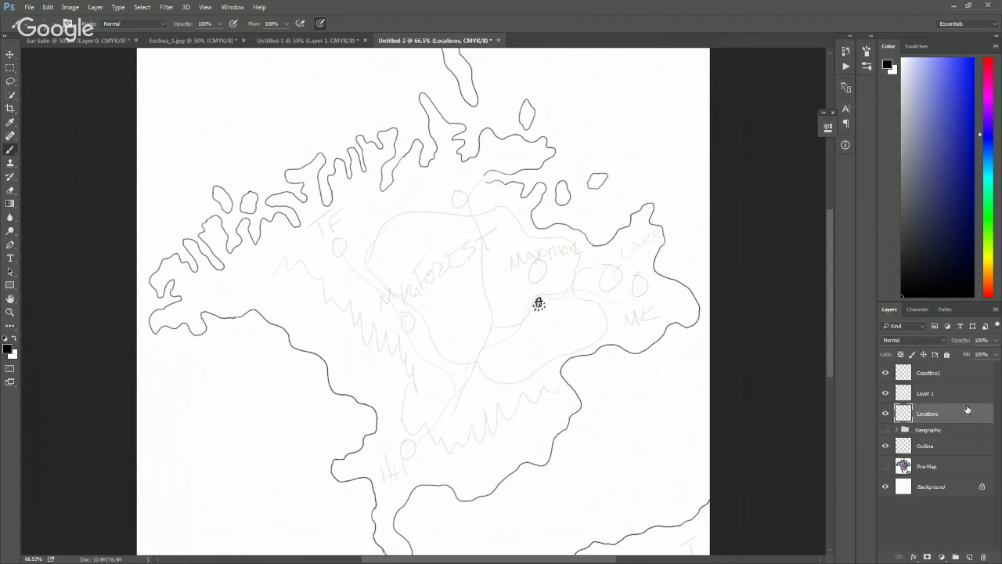
{"action": "left_click", "coordinate": [945, 444]}
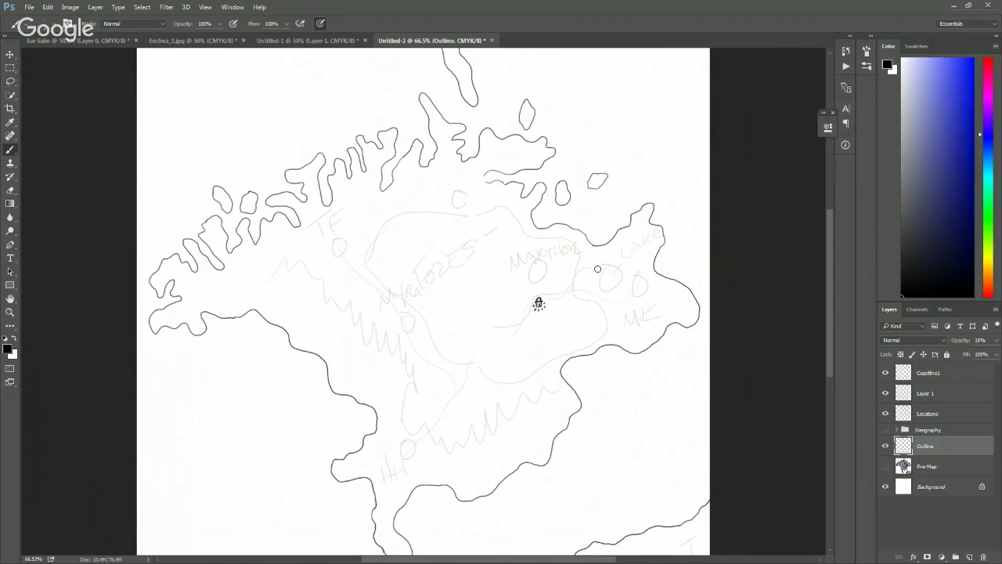
{"action": "left_click", "coordinate": [886, 465]}
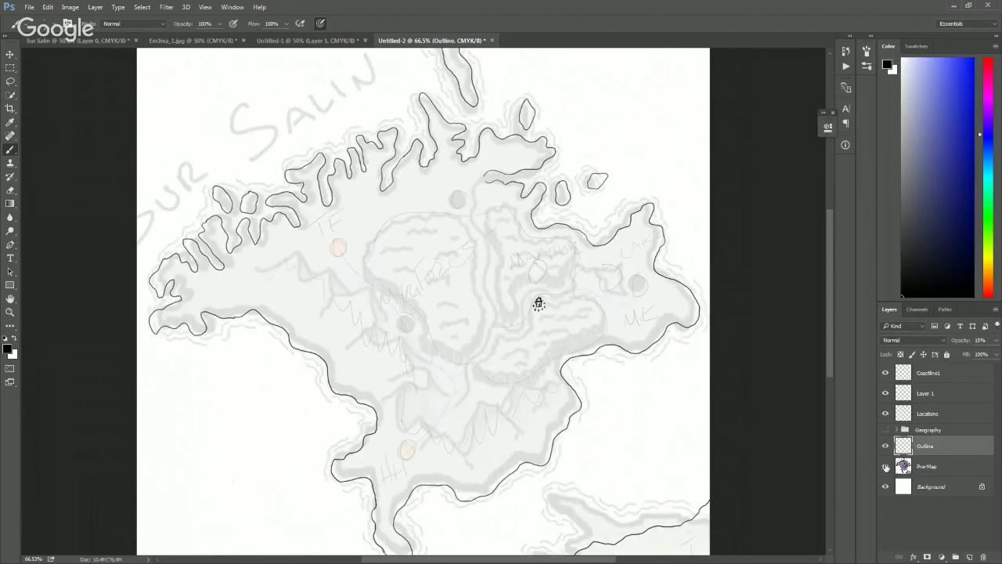
{"action": "left_click", "coordinate": [886, 466]}
{"action": "left_click", "coordinate": [885, 467]}
{"action": "left_click", "coordinate": [886, 466]}
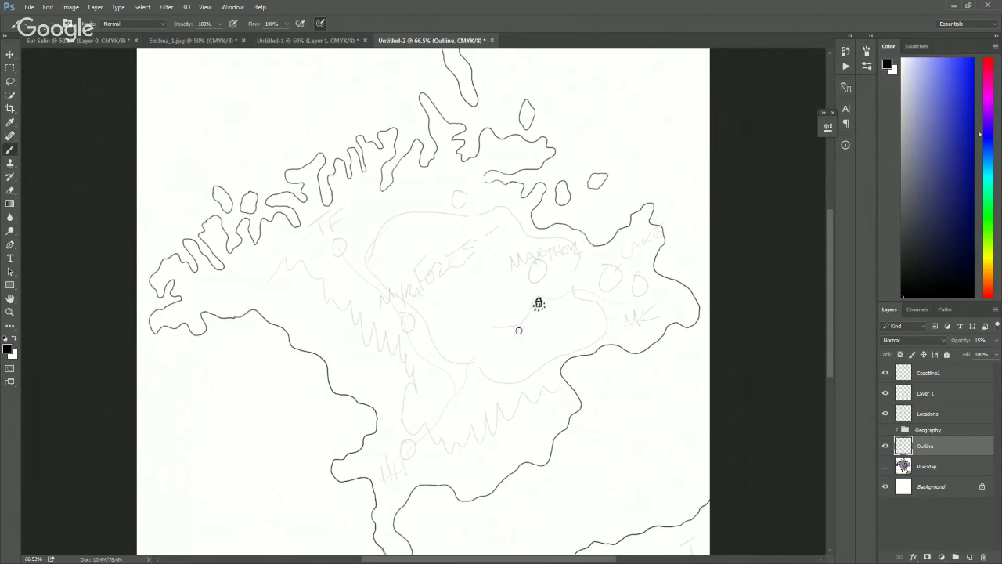
Step: Hide the Outline layer, show the Geography group and compare the inked map with the Pre-Map layer
{"action": "left_click", "coordinate": [886, 466]}
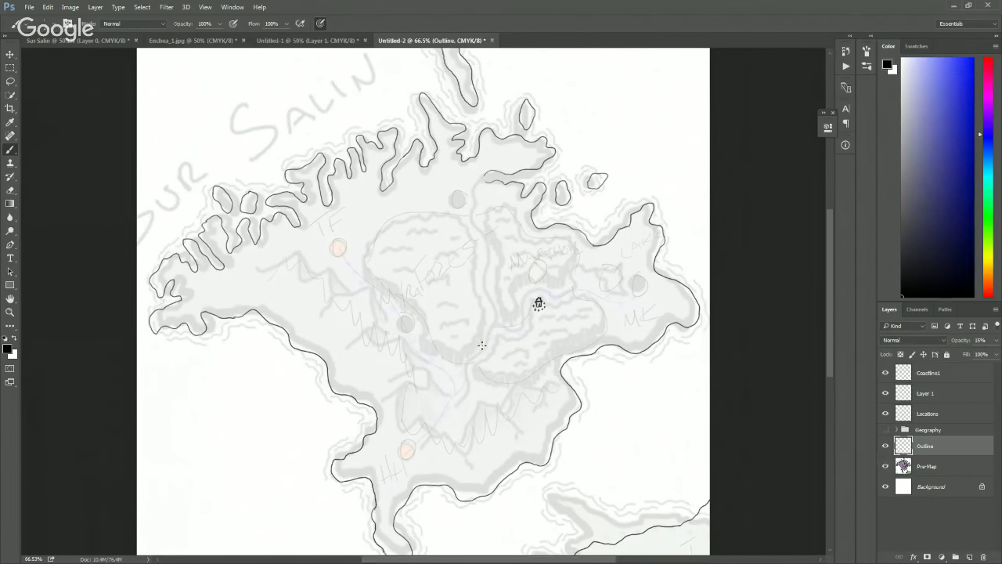
{"action": "left_click", "coordinate": [886, 445]}
{"action": "left_click", "coordinate": [886, 430]}
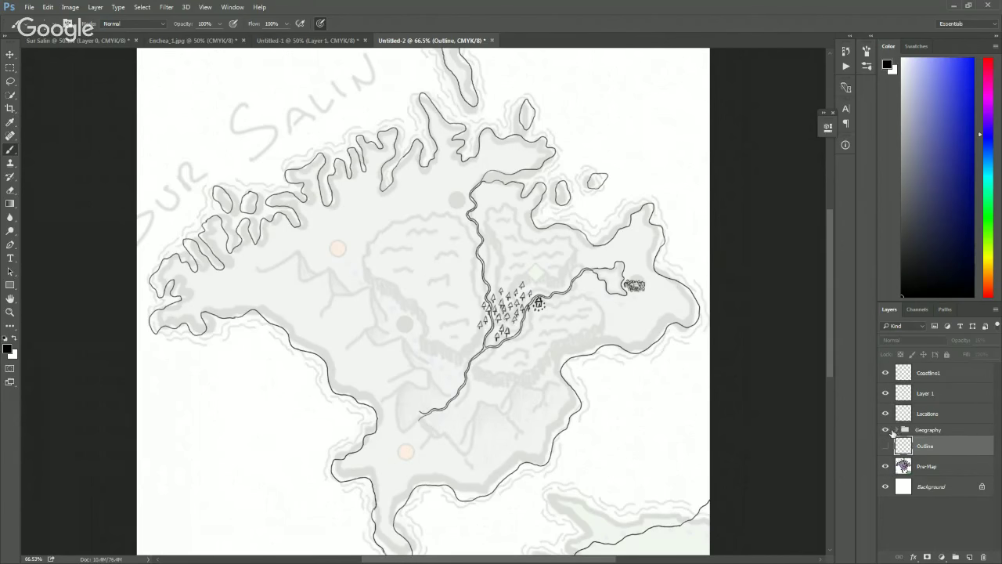
{"action": "left_click", "coordinate": [887, 465]}
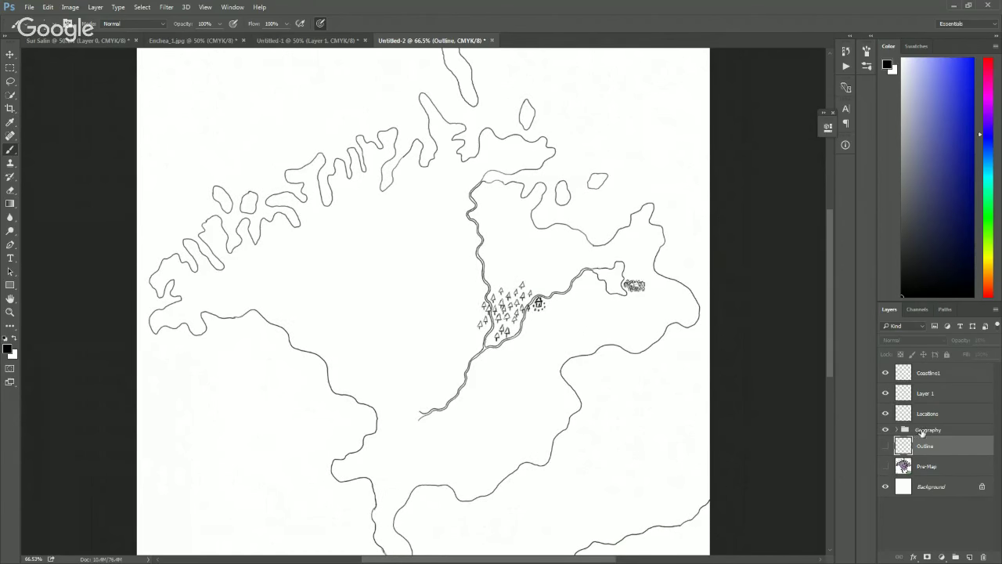
Step: On the Outline layer, sketch a route from the circle beside the Myra Forest label east to the northern river, previewing the map without the sketch
{"action": "left_click", "coordinate": [885, 446]}
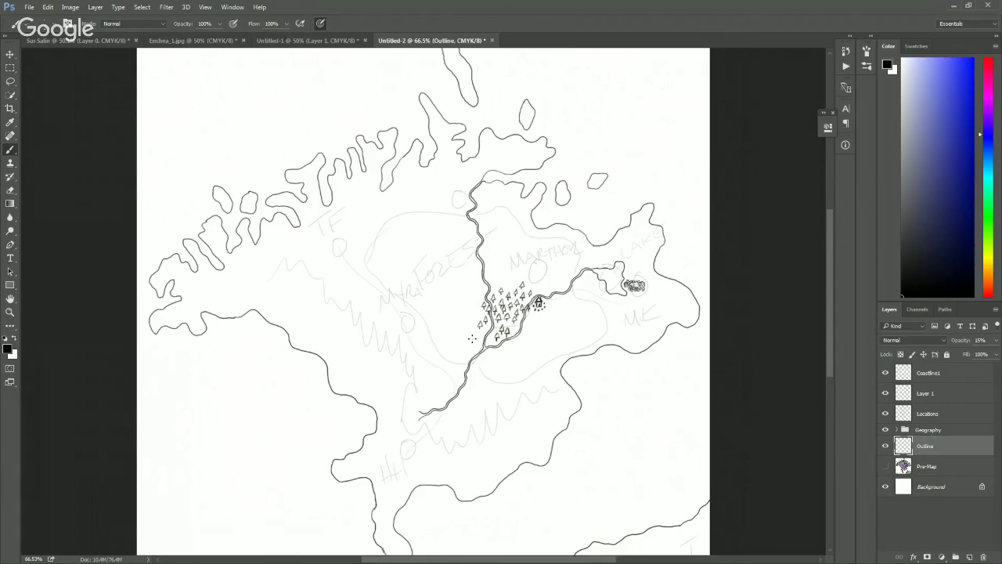
{"action": "left_click_drag", "start_coordinate": [509, 334], "coordinate": [507, 340]}
{"action": "left_click", "coordinate": [885, 446]}
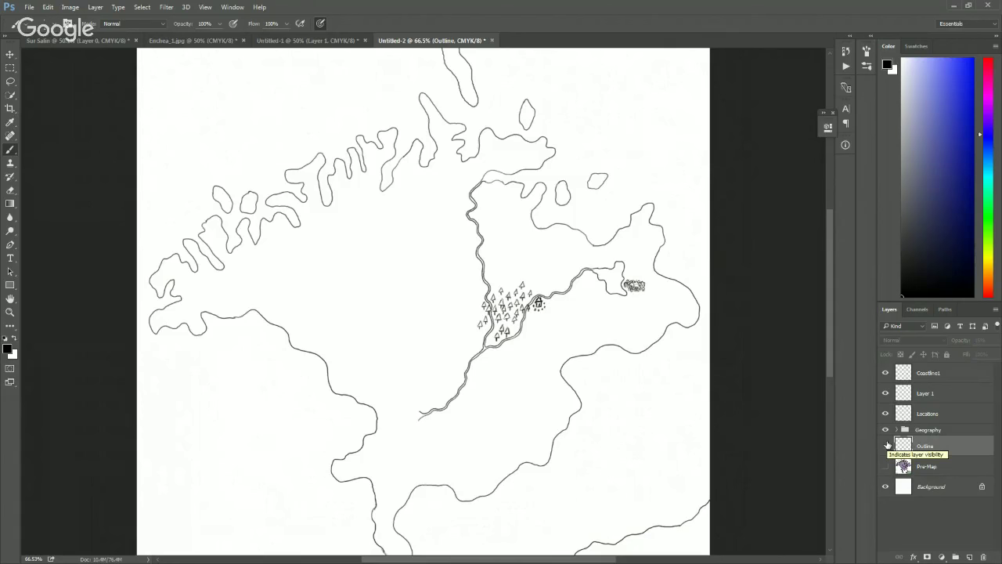
{"action": "scroll", "coordinate": [602, 268], "scroll_direction": "up", "scroll_amount": 3}
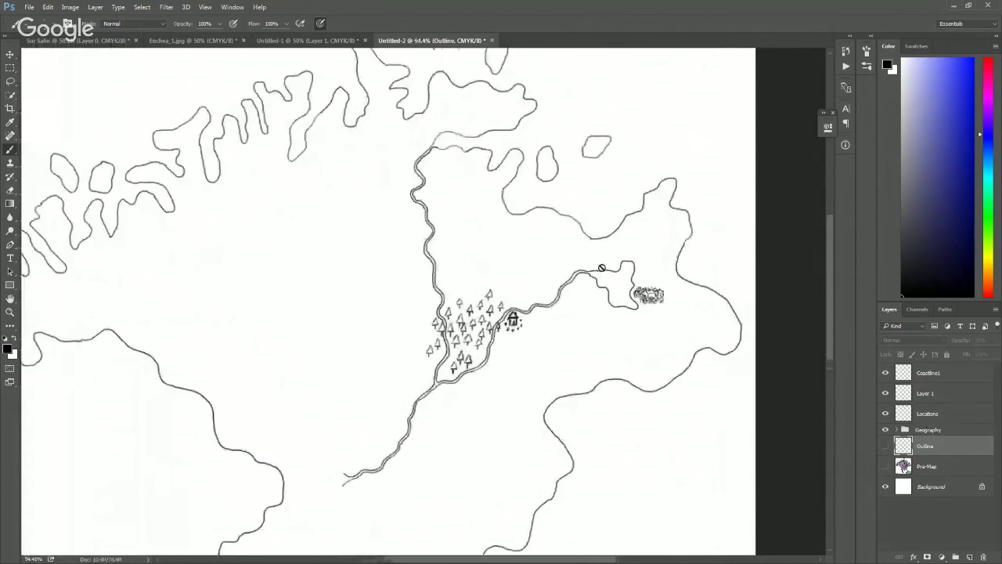
{"action": "scroll", "coordinate": [601, 267], "scroll_direction": "down", "scroll_amount": 3}
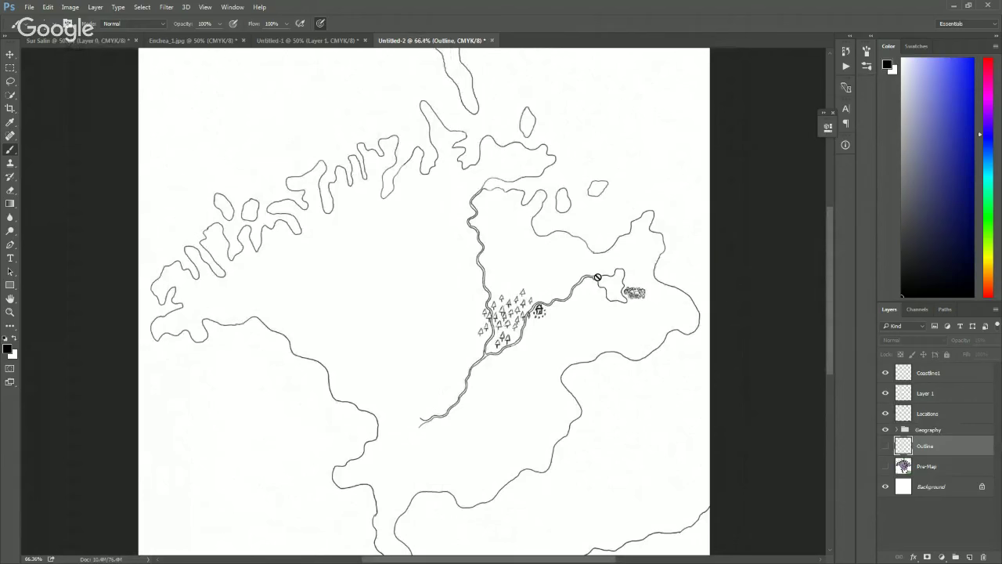
{"action": "left_click", "coordinate": [886, 445]}
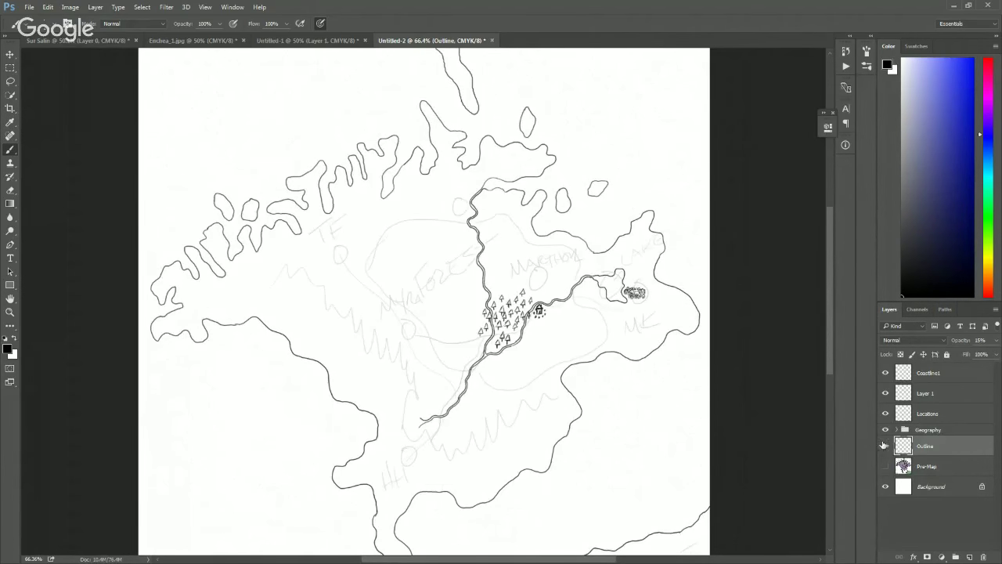